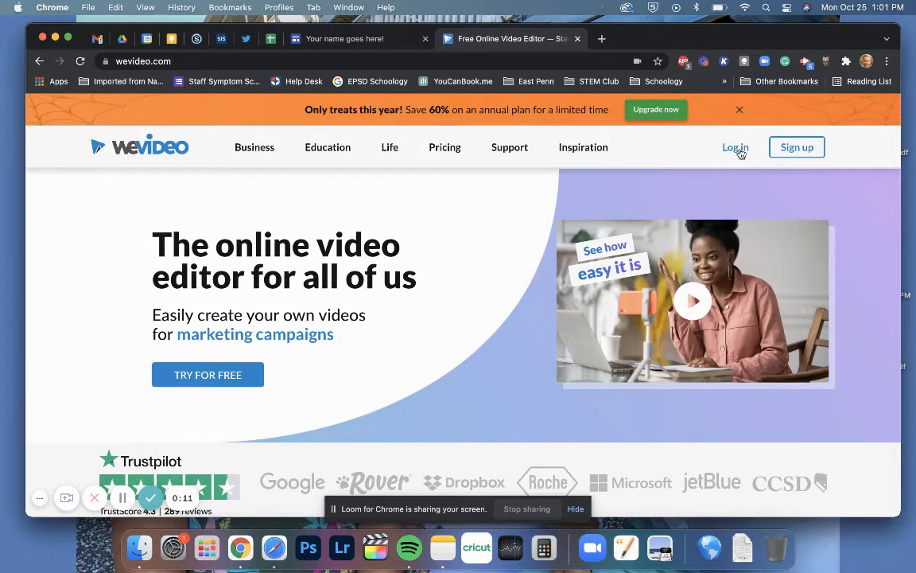
# Log in to WeVideo through Google with the listed school account.
pyautogui.click(736, 149)
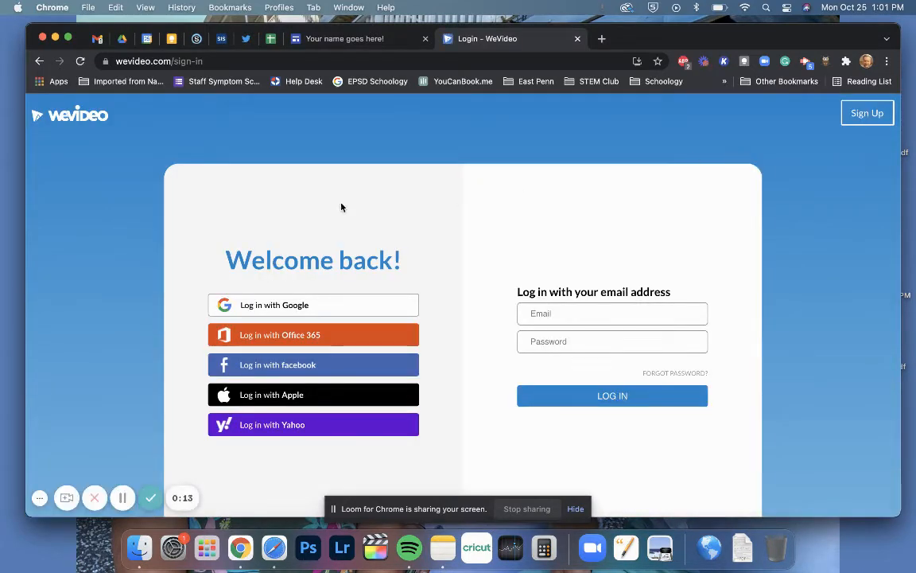
pyautogui.click(277, 306)
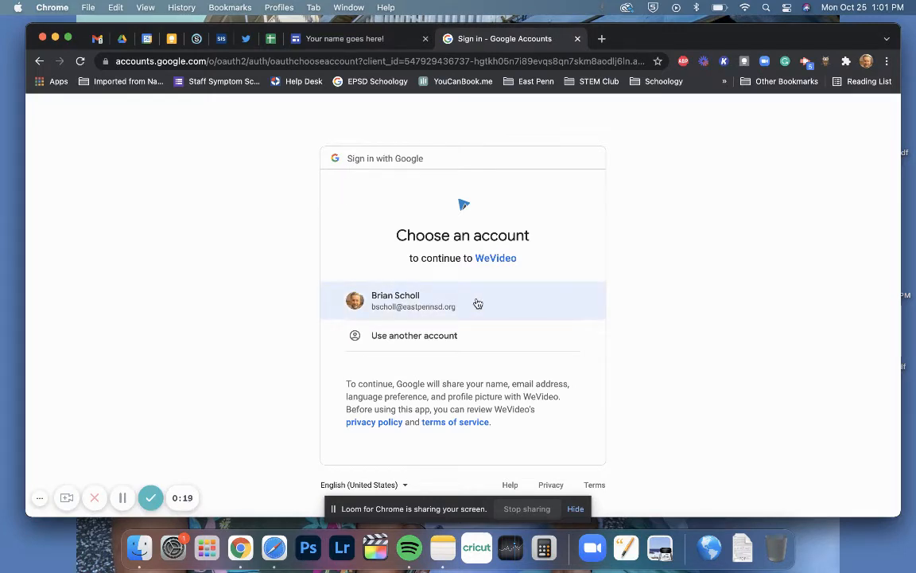
pyautogui.click(477, 304)
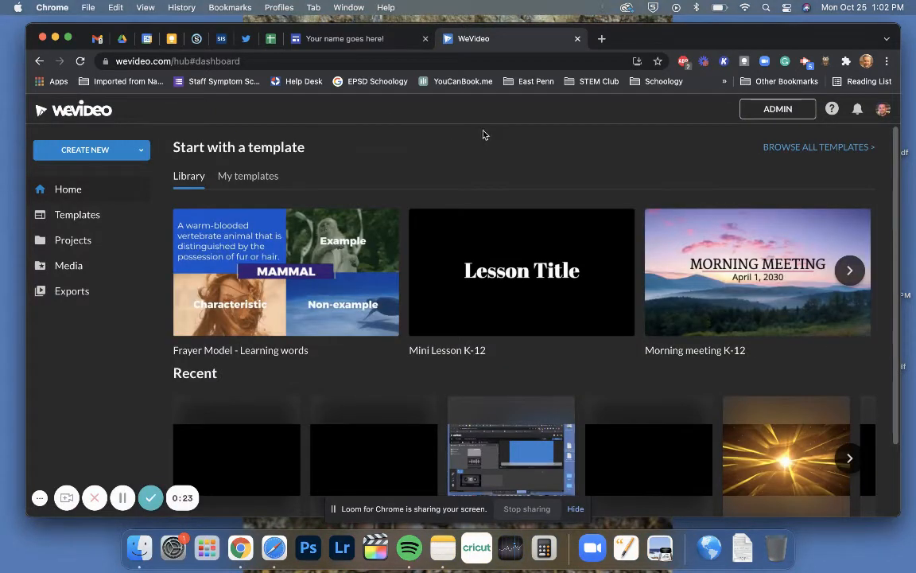
# Create a new podcast and confirm the project in which the edit is saved.
pyautogui.click(143, 150)
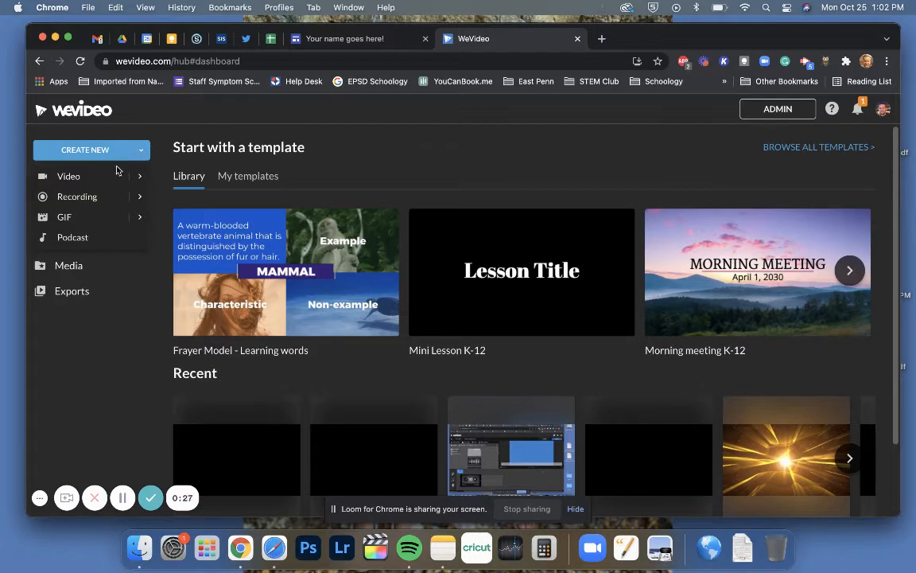
pyautogui.click(102, 238)
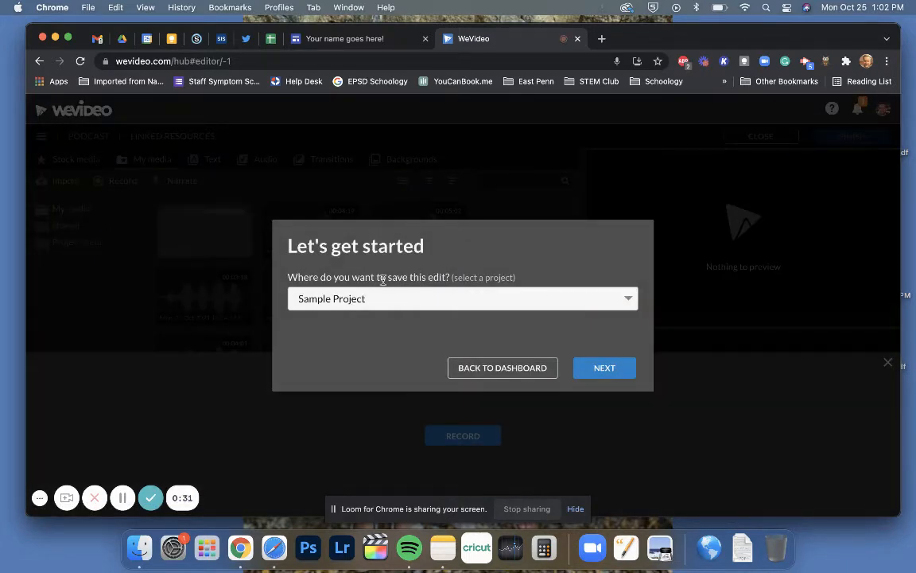
pyautogui.click(420, 301)
pyautogui.click(449, 239)
pyautogui.click(604, 365)
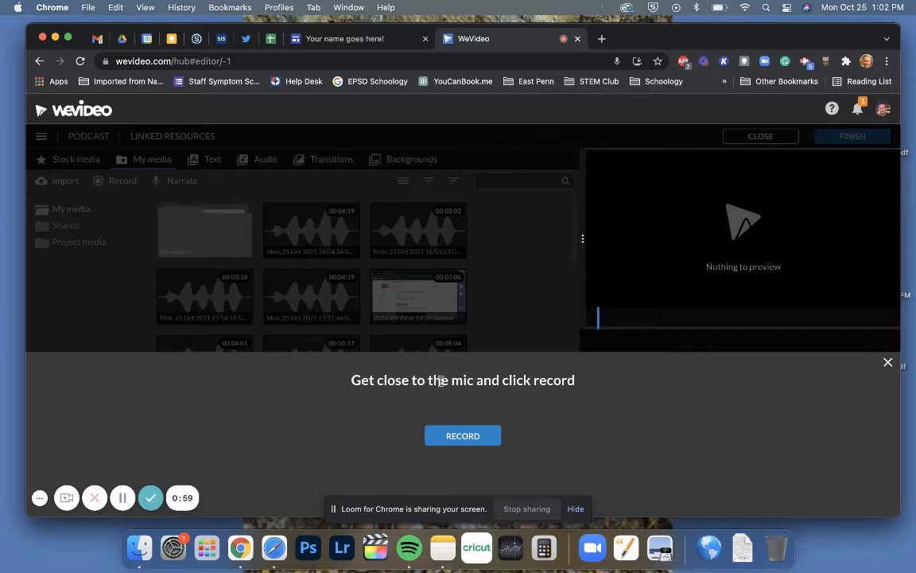
# Record a voiceover of about 5 seconds, saving it to the timeline after previewing it.
pyautogui.click(463, 438)
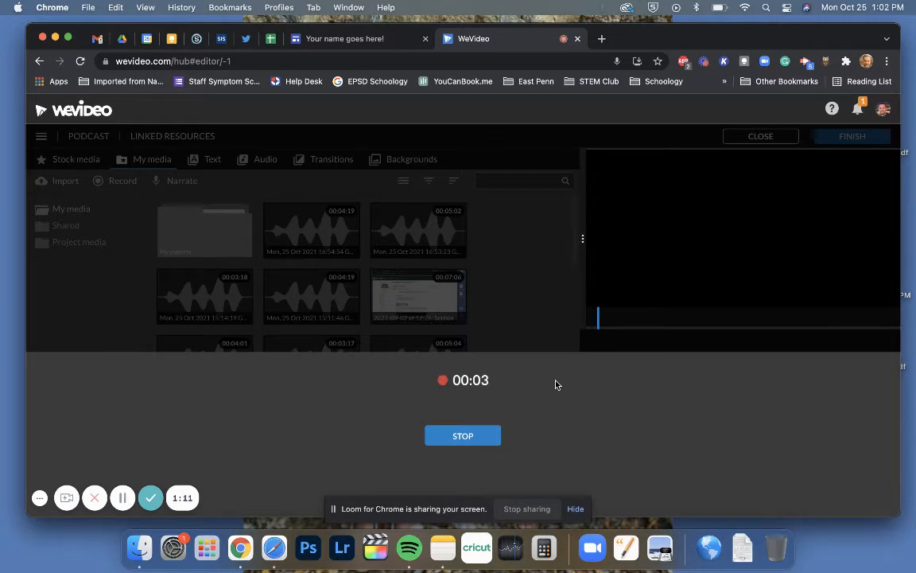
pyautogui.click(471, 435)
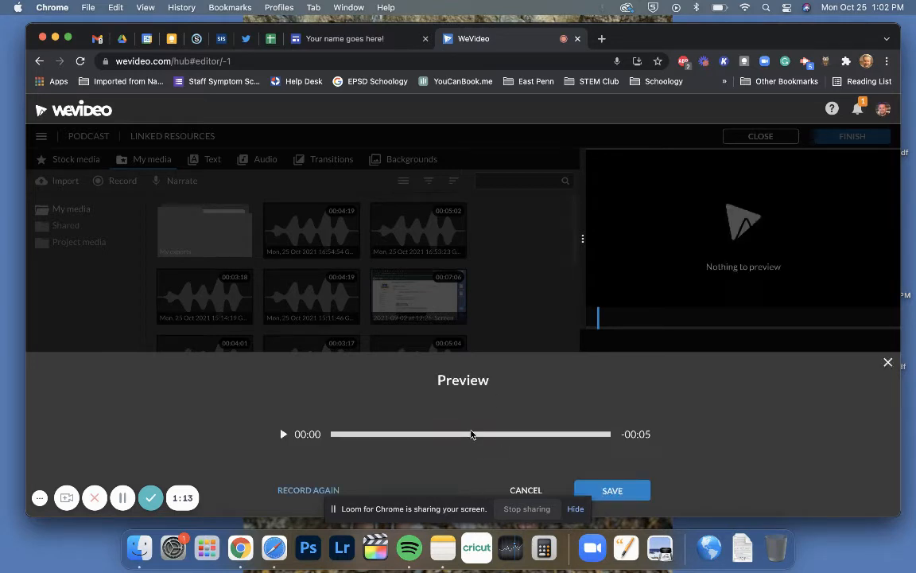
pyautogui.click(284, 437)
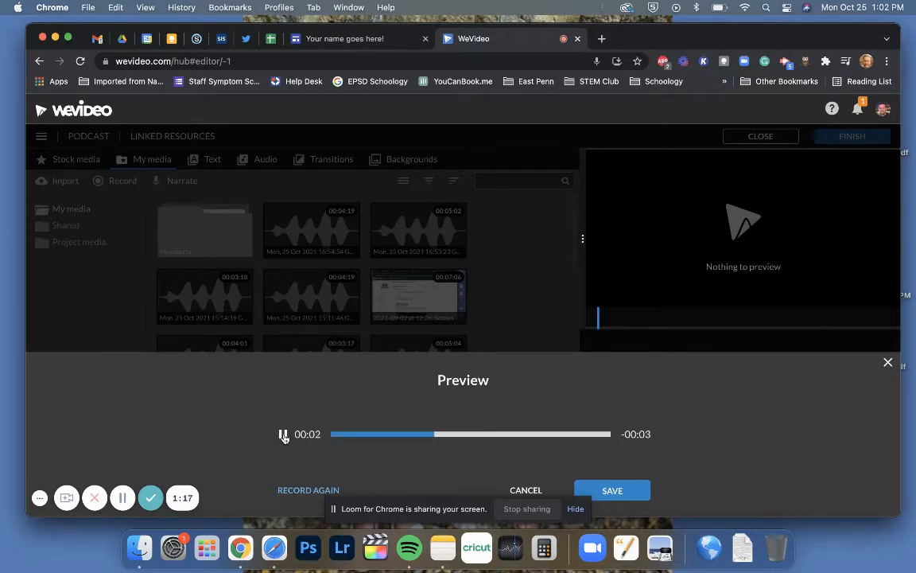
pyautogui.press('XF86AudioRaiseVolume')
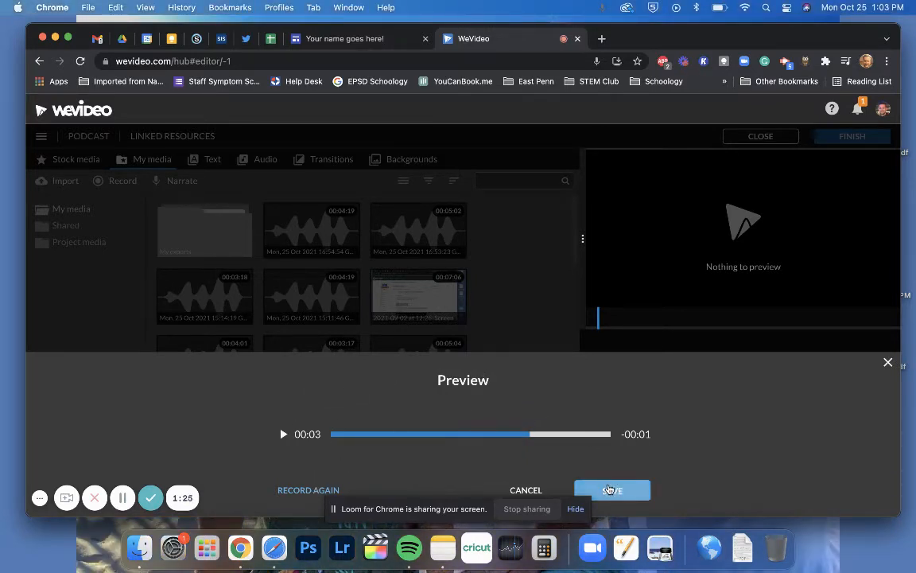
pyautogui.click(610, 490)
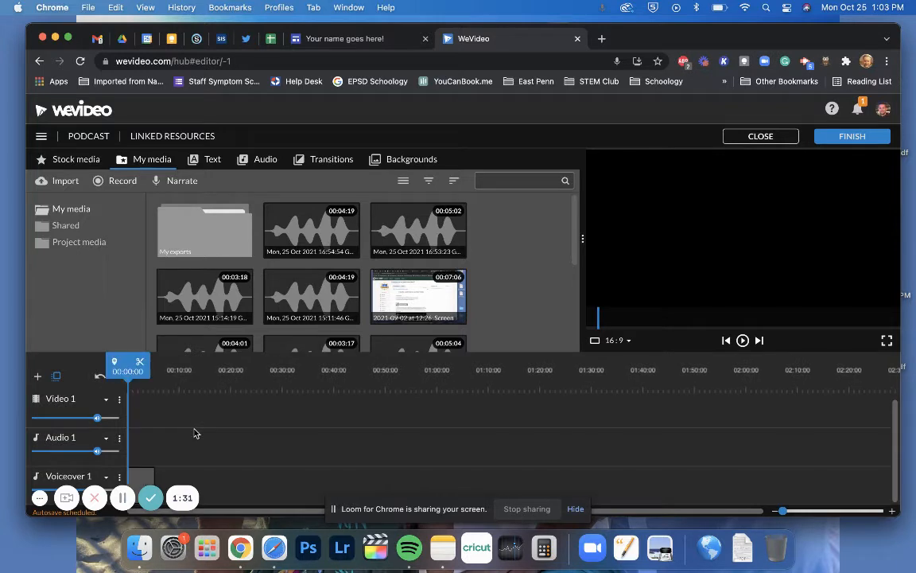
pyautogui.click(145, 477)
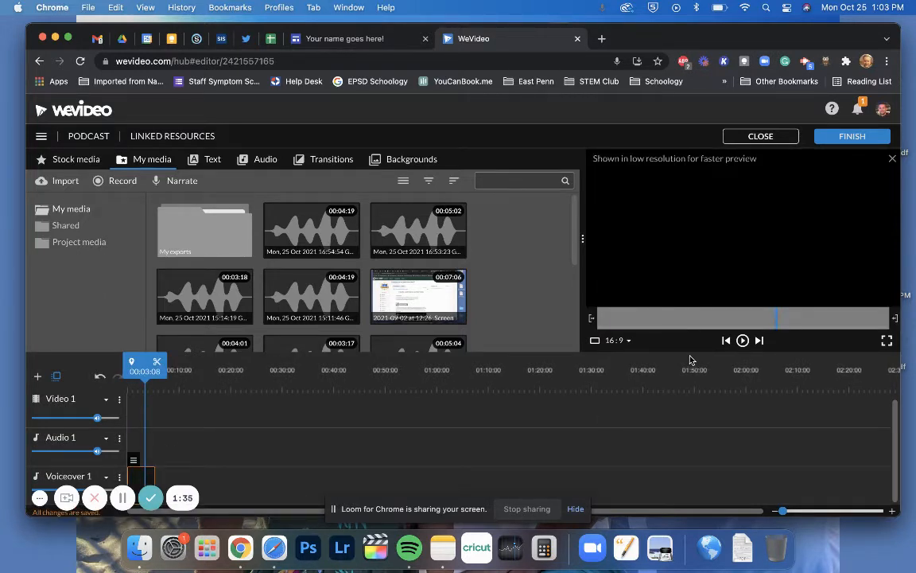
pyautogui.click(185, 424)
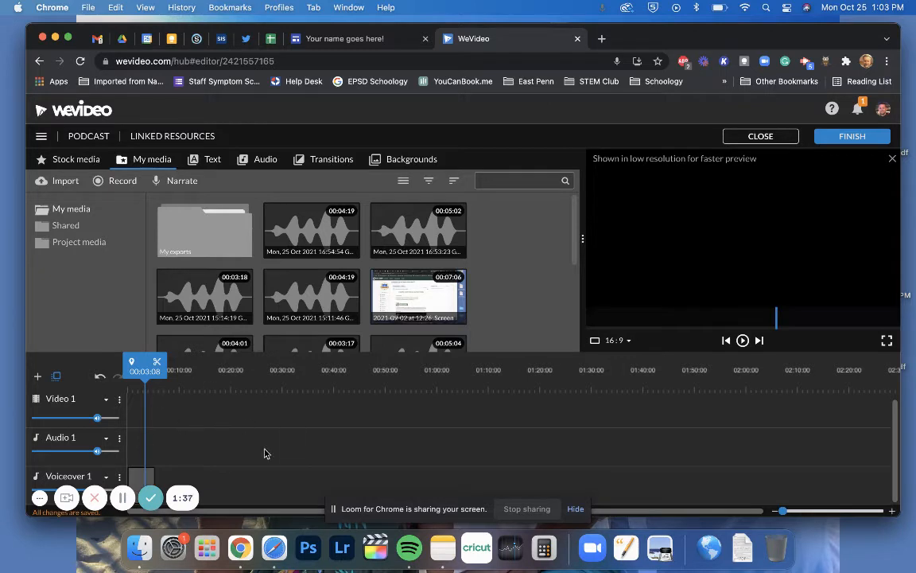
# Switch the podcast editor to the Storyboard layout and back to the Timeline layout.
pyautogui.click(40, 136)
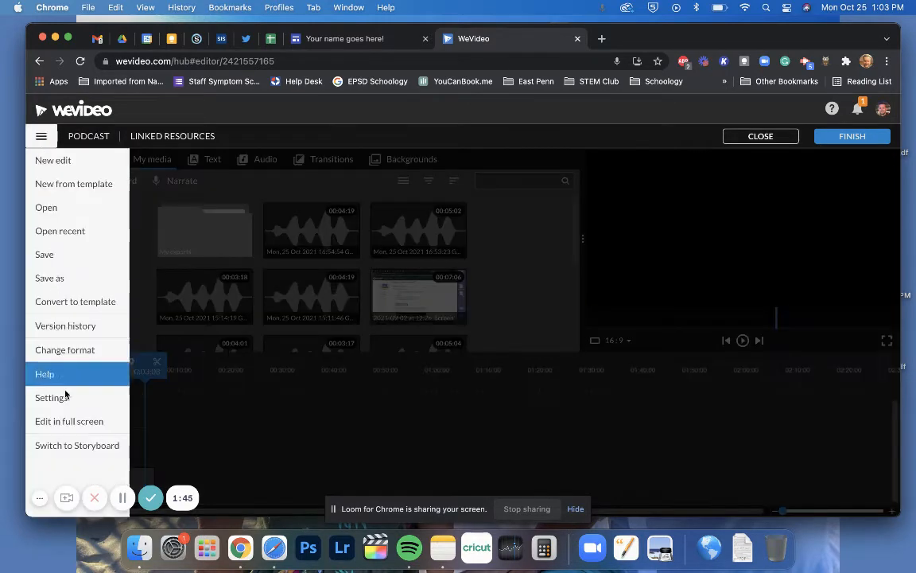
pyautogui.click(66, 444)
pyautogui.click(563, 398)
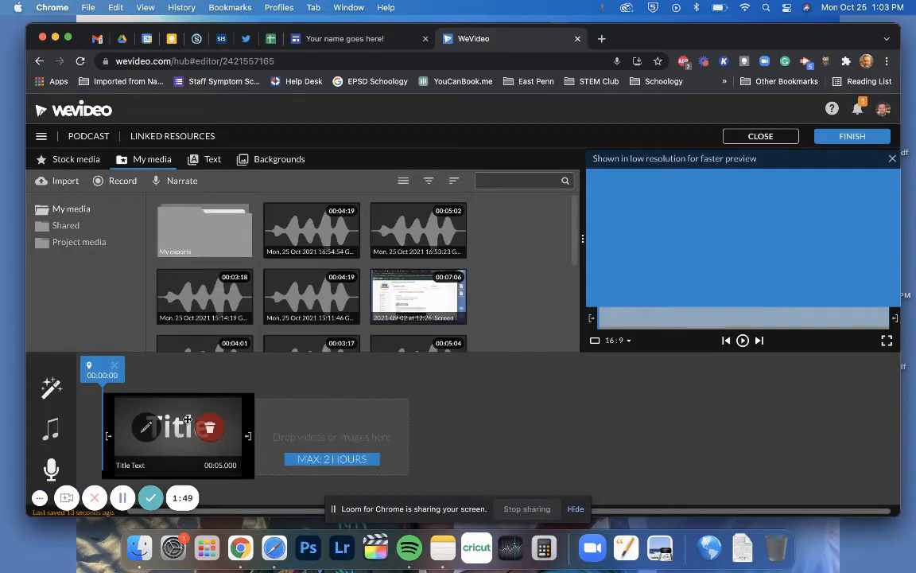
pyautogui.click(42, 139)
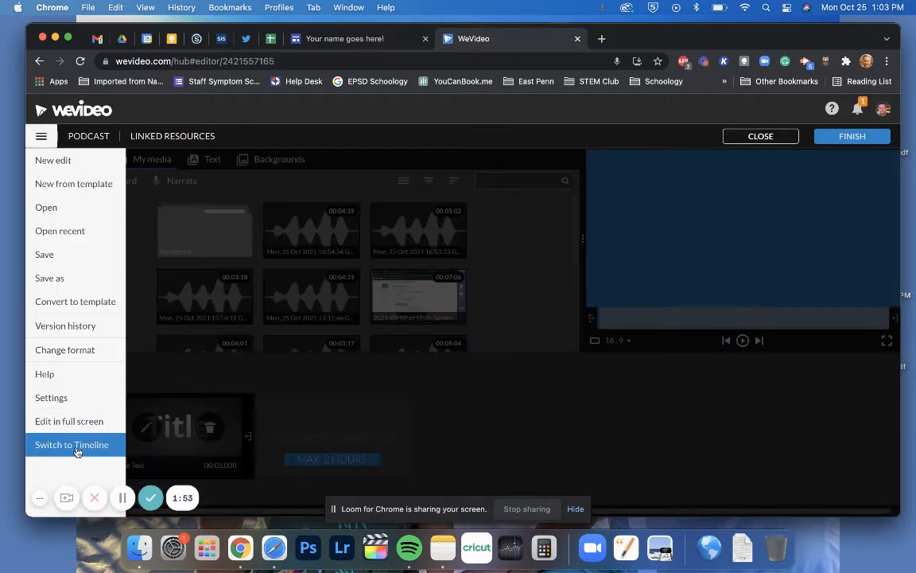
pyautogui.click(62, 441)
pyautogui.click(561, 382)
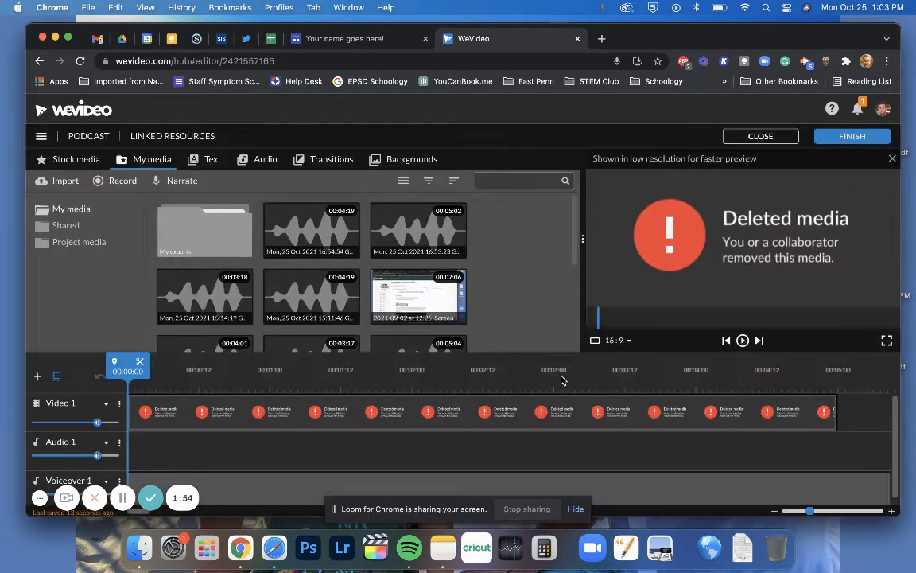
# Delete the deleted-media clip from the Video 1 track.
pyautogui.click(229, 419)
pyautogui.click(142, 388)
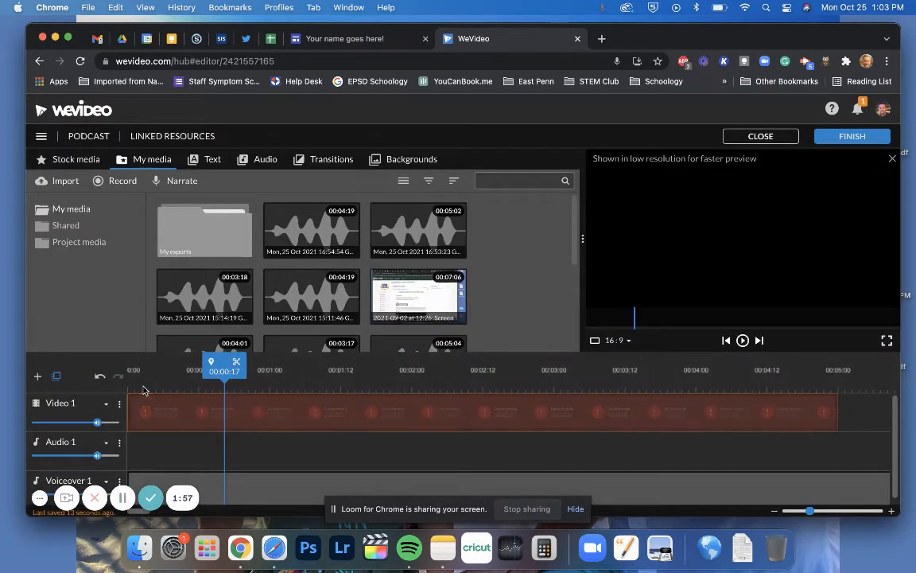
pyautogui.hscroll(1, 148, 422)
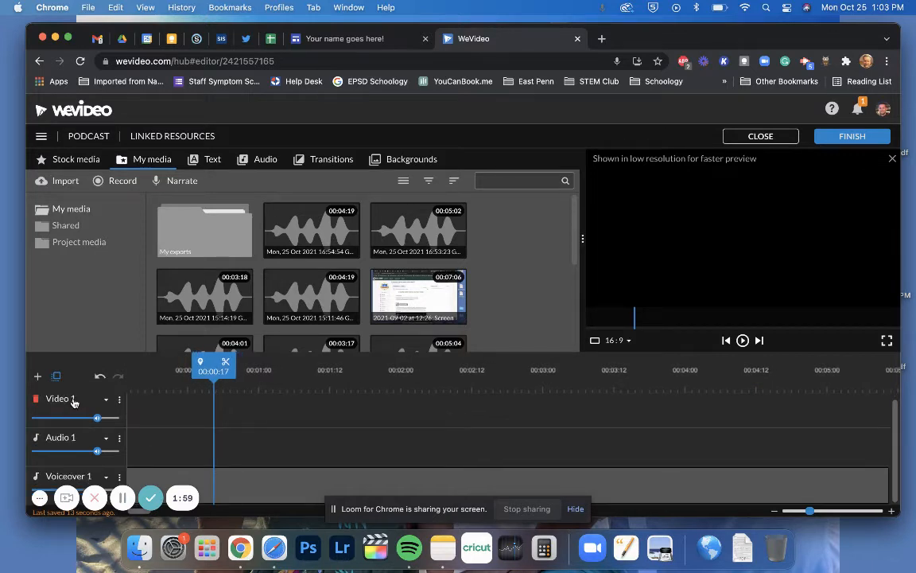
# Play back the recording on the Voiceover 1 track, and examine the clip from its start to its end.
pyautogui.click(141, 481)
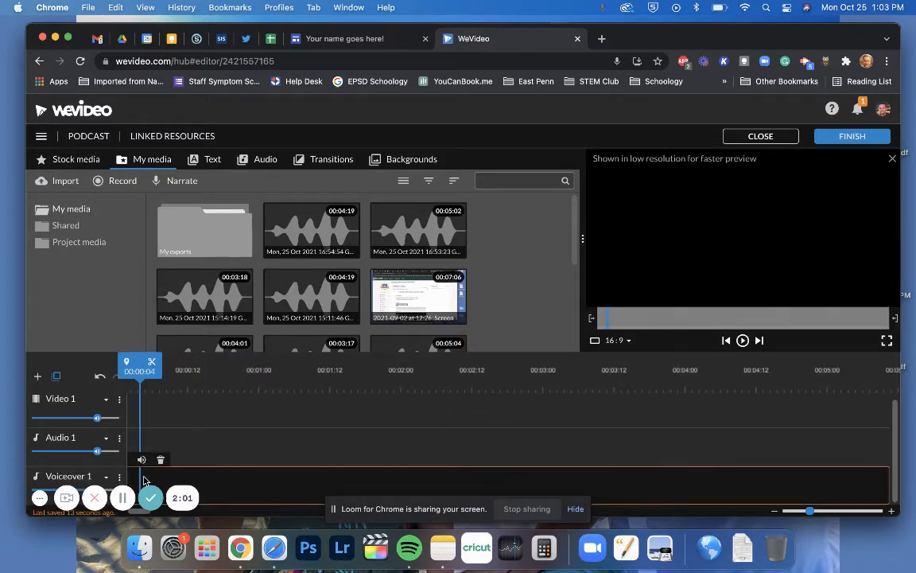
pyautogui.click(742, 340)
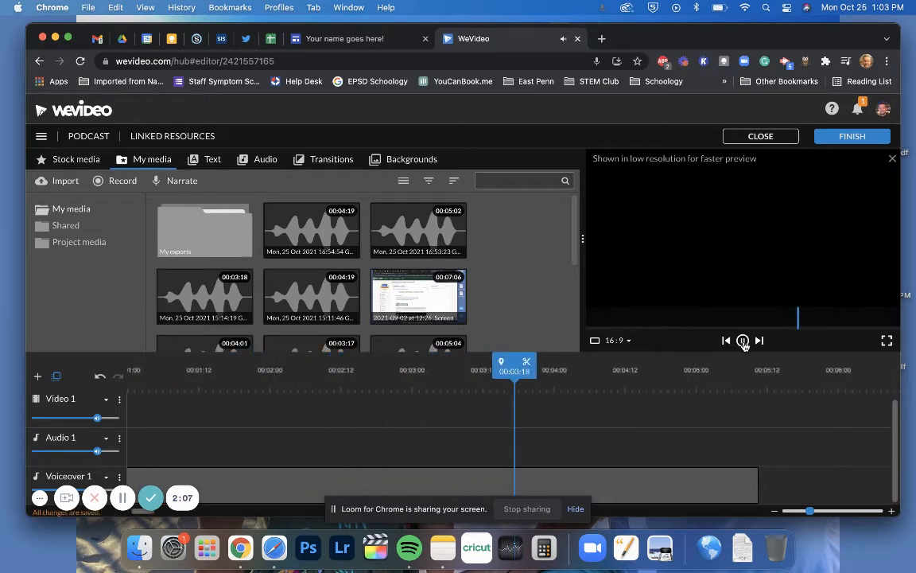
pyautogui.click(744, 342)
pyautogui.click(316, 459)
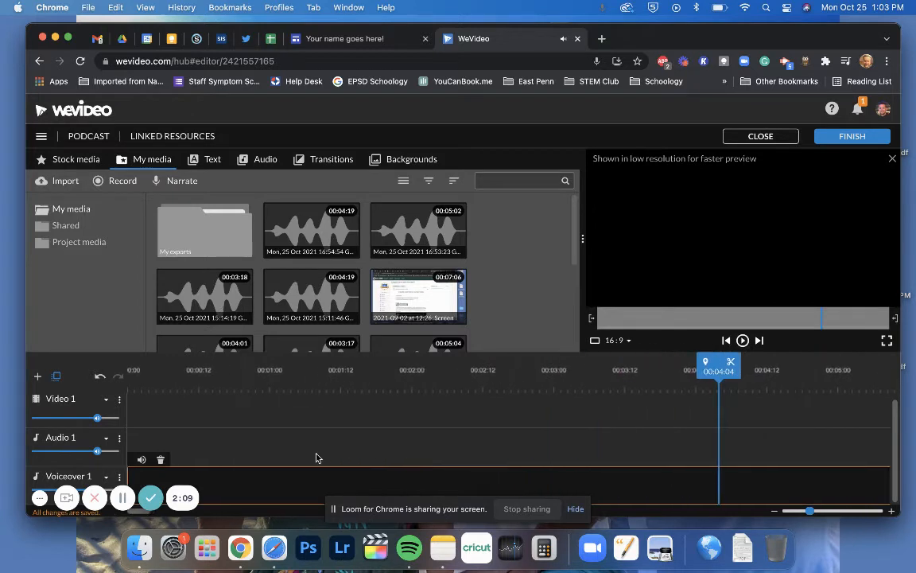
pyautogui.click(140, 476)
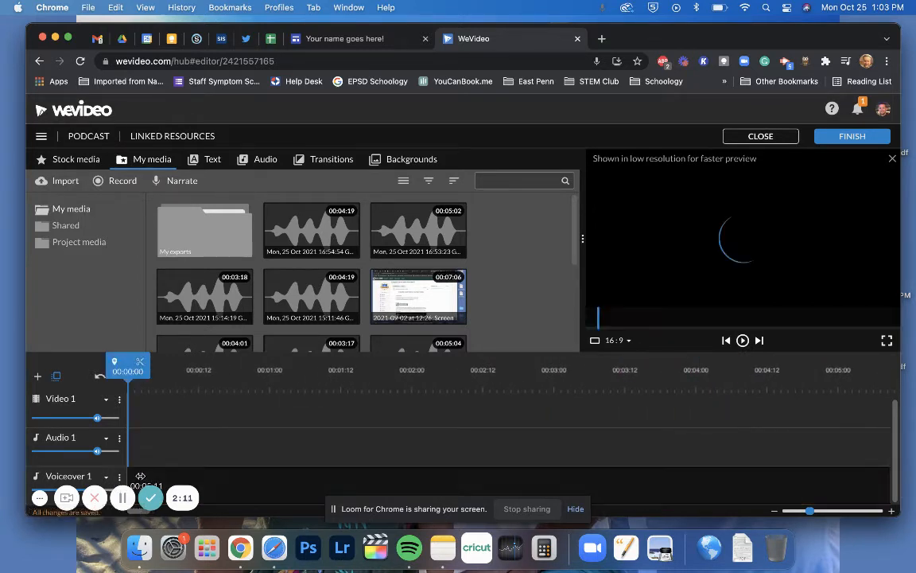
pyautogui.click(140, 476)
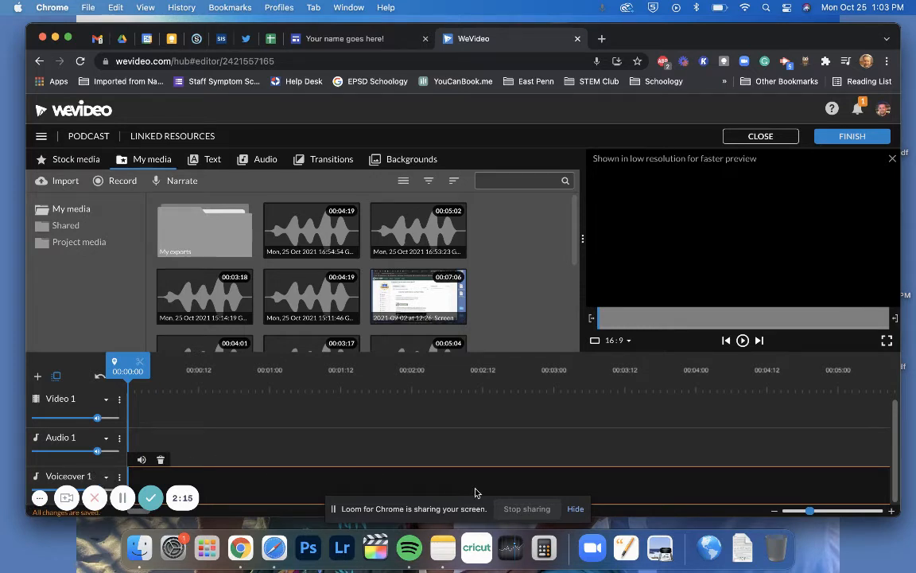
pyautogui.hscroll(10, 476, 493)
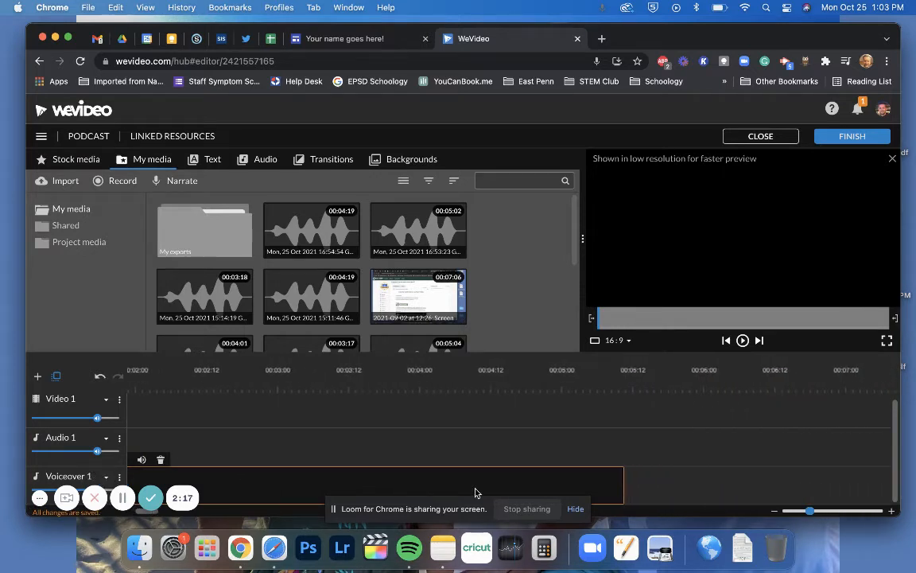
pyautogui.hscroll(5, 476, 493)
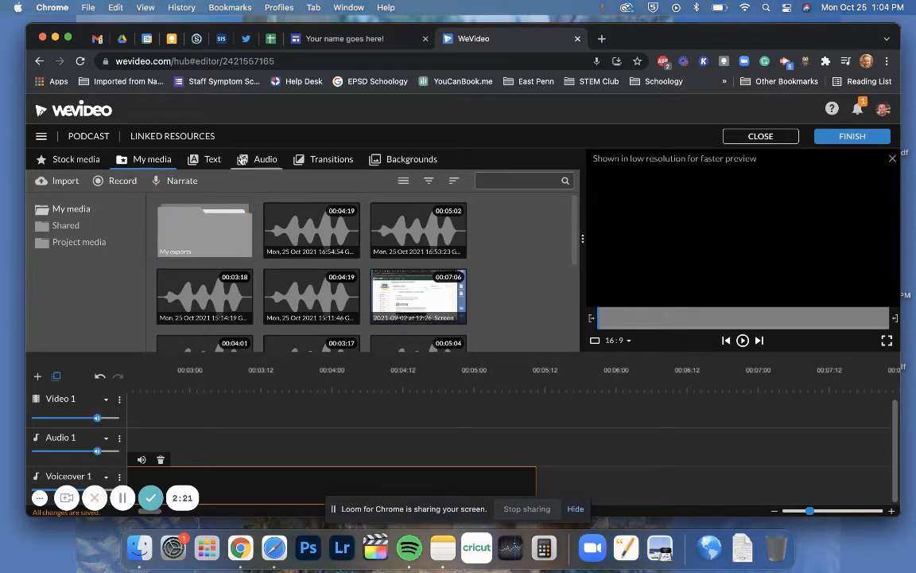
# Record a second narration of about 3 seconds and save it to the timeline.
pyautogui.click(178, 182)
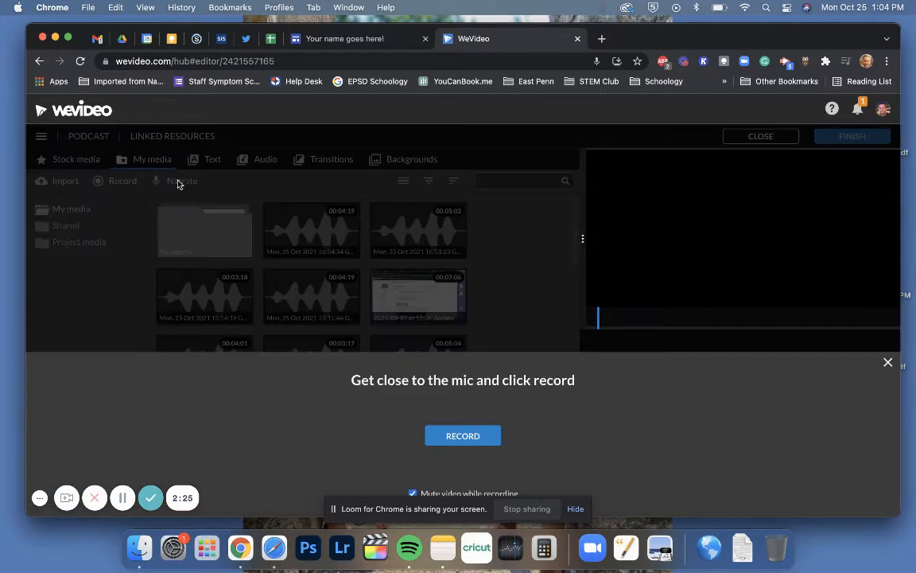
pyautogui.click(463, 436)
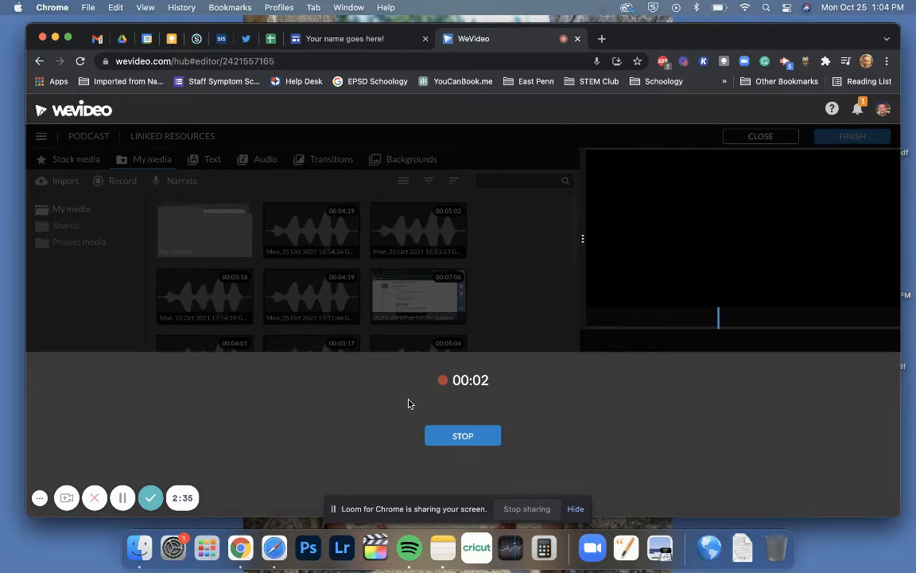
pyautogui.click(449, 436)
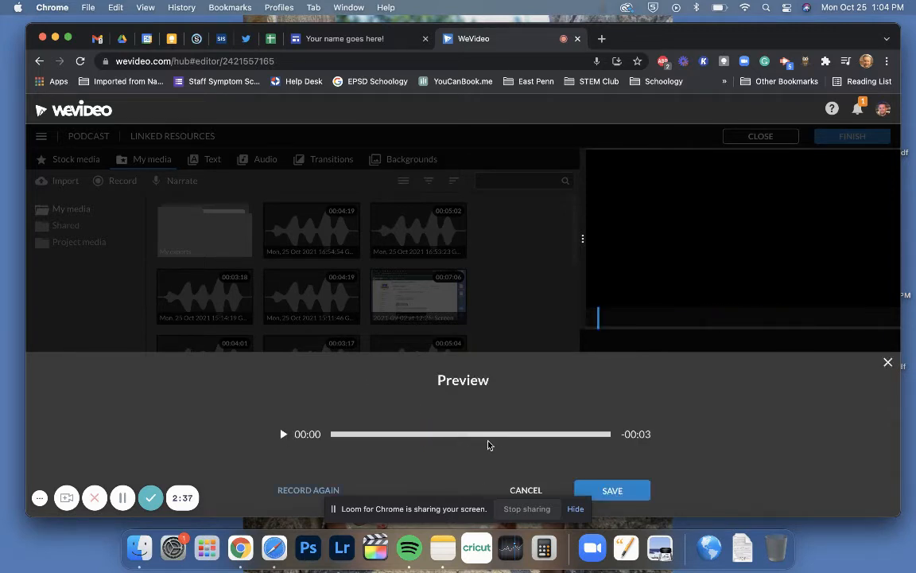
pyautogui.click(584, 487)
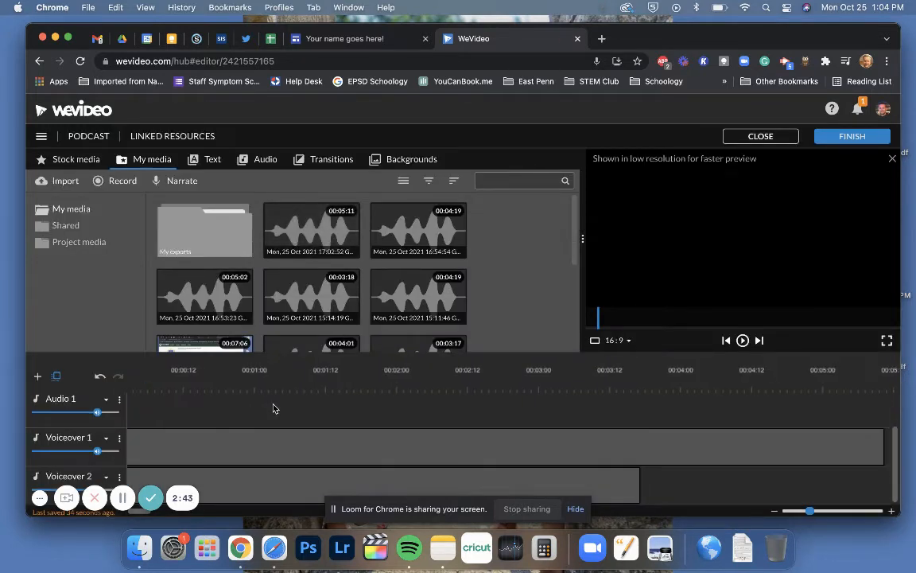
# Shift the second recording along the Voiceover 2 track so it starts at about 00:00:17.
pyautogui.click(253, 482)
pyautogui.moveTo(253, 482); pyautogui.dragTo(626, 493)
pyautogui.hscroll(2, 626, 494)
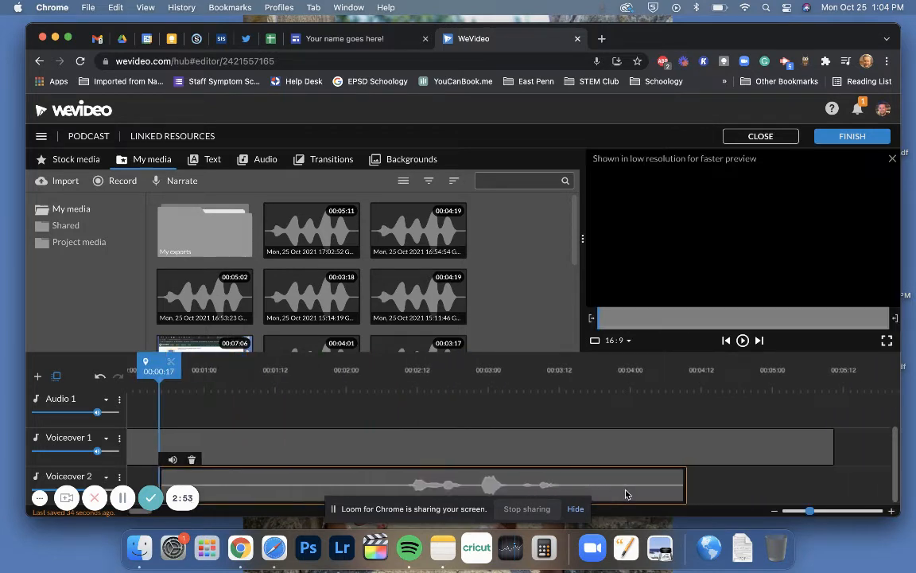
pyautogui.hscroll(2, 626, 494)
pyautogui.moveTo(275, 502); pyautogui.dragTo(844, 451)
pyautogui.hscroll(2, 669, 483)
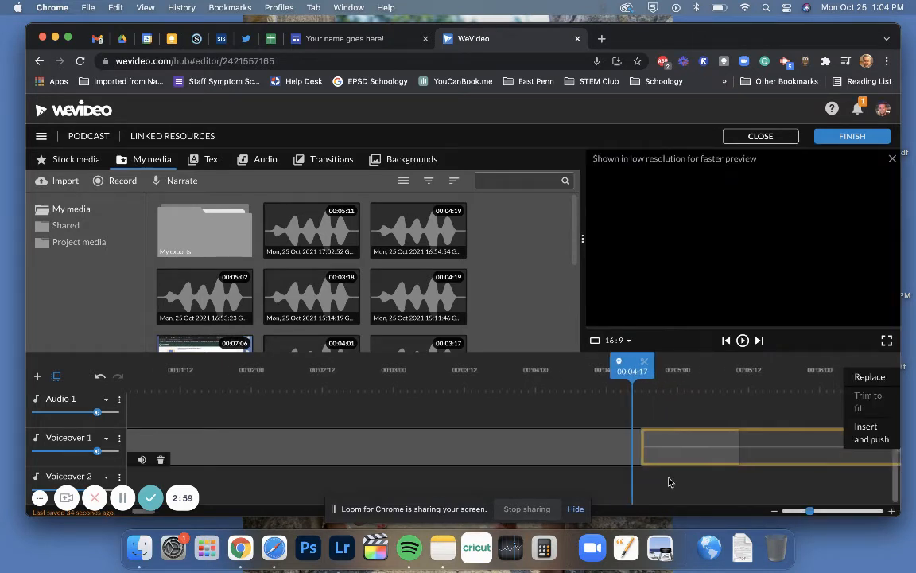
pyautogui.click(690, 447)
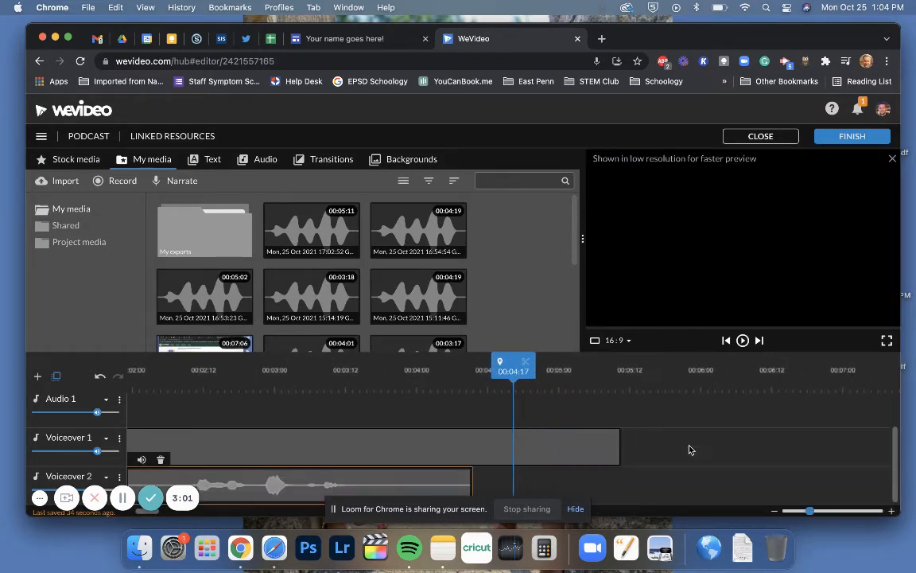
pyautogui.moveTo(420, 487); pyautogui.dragTo(904, 445)
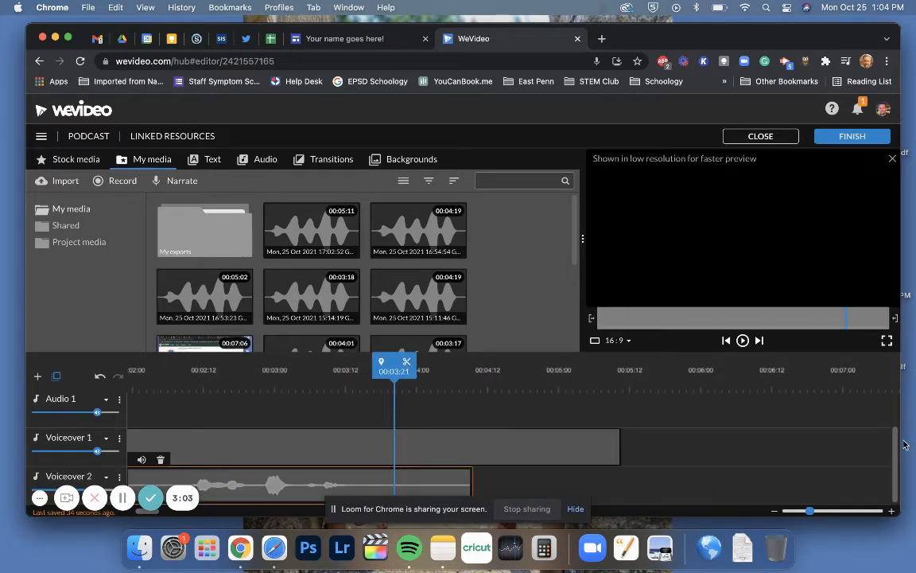
# Move the second recording from Voiceover 2 onto the Voiceover 1 track, starting directly after the first recording at 00:05:11.
pyautogui.hscroll(6, 557, 430)
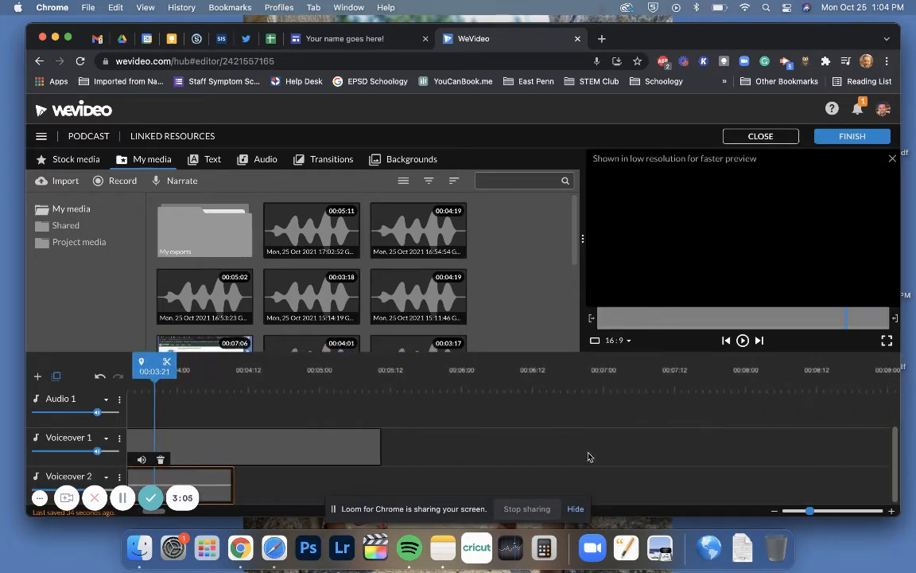
pyautogui.moveTo(149, 483); pyautogui.dragTo(783, 422)
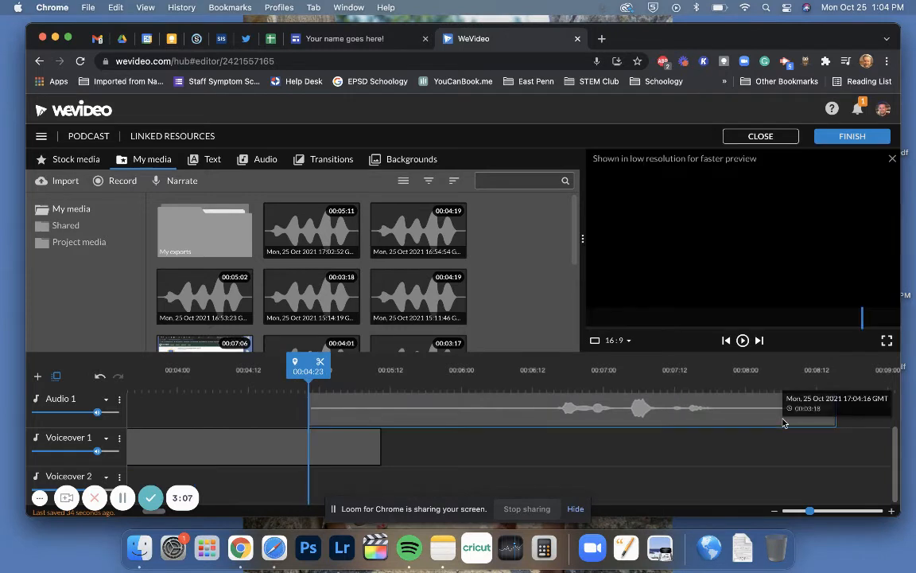
pyautogui.moveTo(585, 413); pyautogui.dragTo(646, 450)
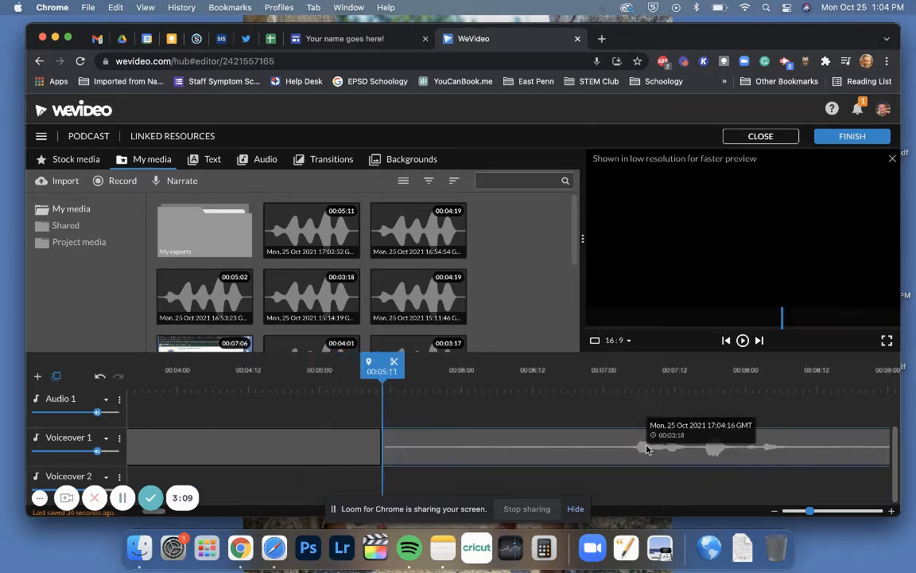
# Play back the two consecutive recordings on the Voiceover 1 track, stopping near the end of the second one.
pyautogui.hscroll(-2, 517, 465)
pyautogui.moveTo(460, 367); pyautogui.dragTo(124, 383)
pyautogui.click(743, 341)
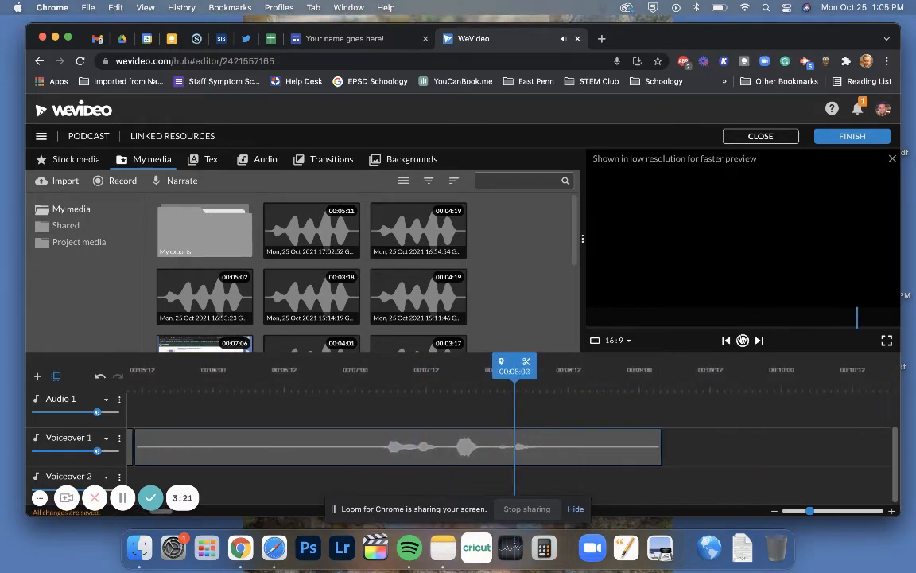
pyautogui.click(743, 341)
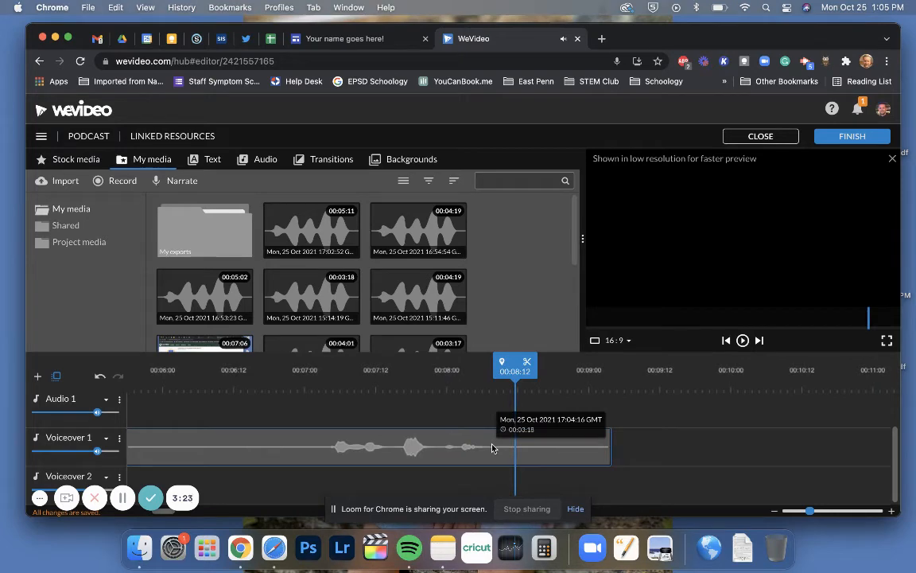
# Lift the second recording off the Voiceover 1 track and place it back directly after the first recording.
pyautogui.hscroll(-3, 477, 447)
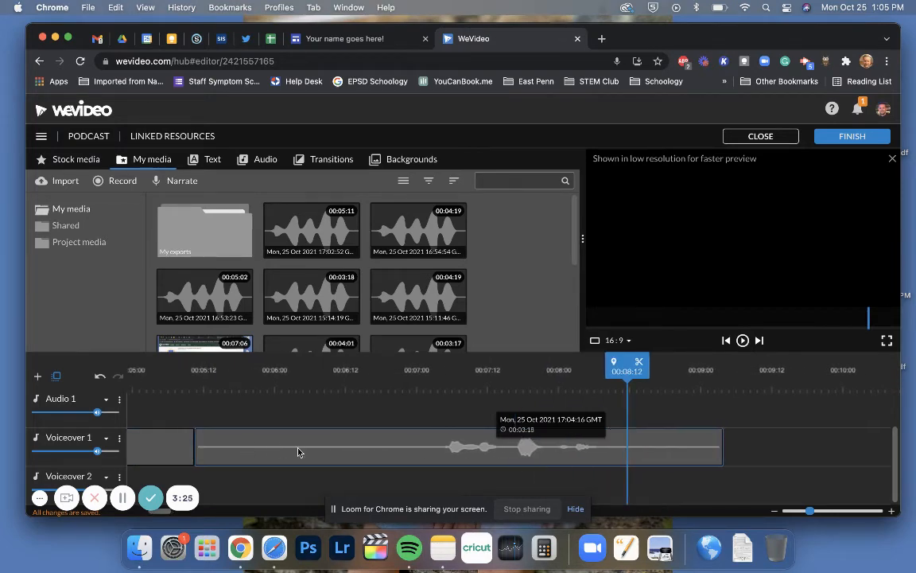
pyautogui.hscroll(-1, 298, 452)
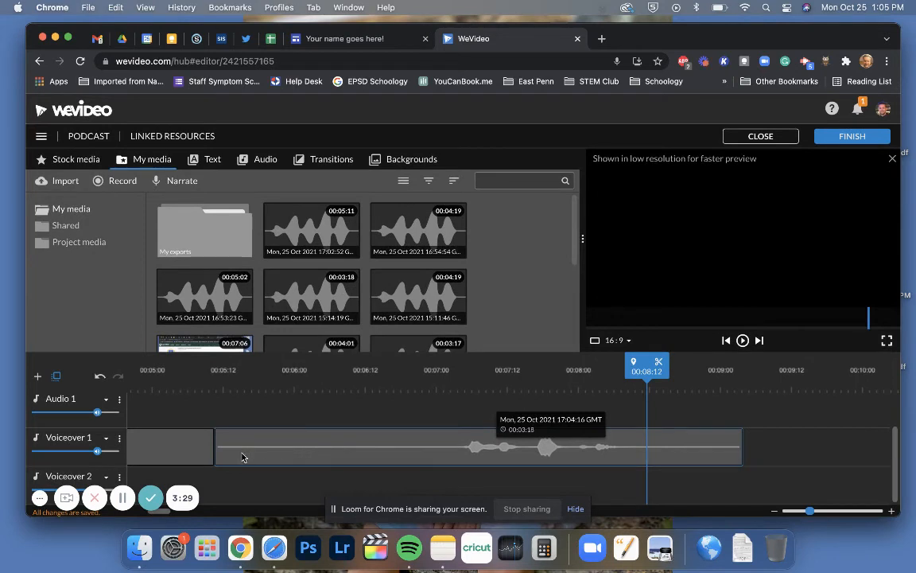
pyautogui.moveTo(242, 460); pyautogui.dragTo(237, 477)
pyautogui.moveTo(237, 476); pyautogui.dragTo(235, 442)
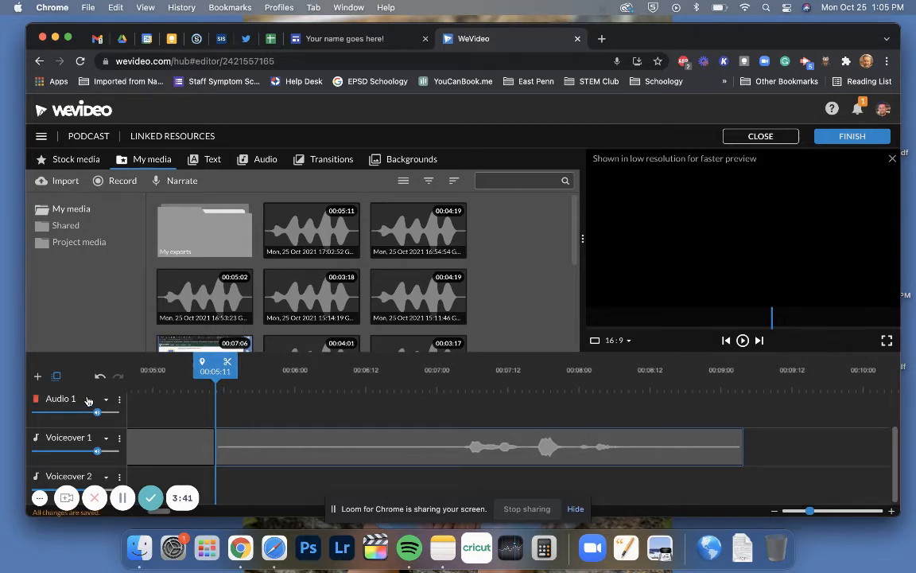
# Return the playhead to 00:00:00 and browse the free Music and Sound Effects libraries.
pyautogui.moveTo(215, 367); pyautogui.dragTo(104, 375)
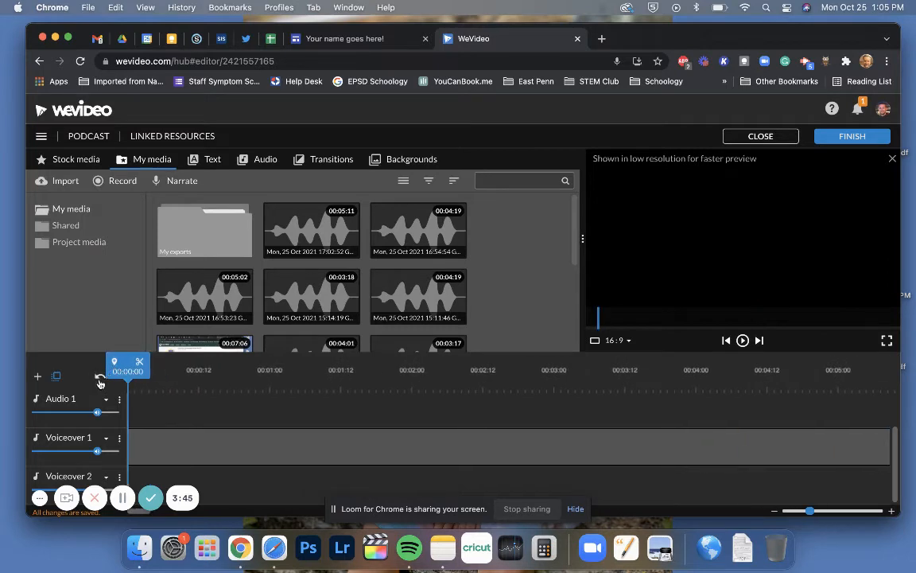
pyautogui.click(265, 160)
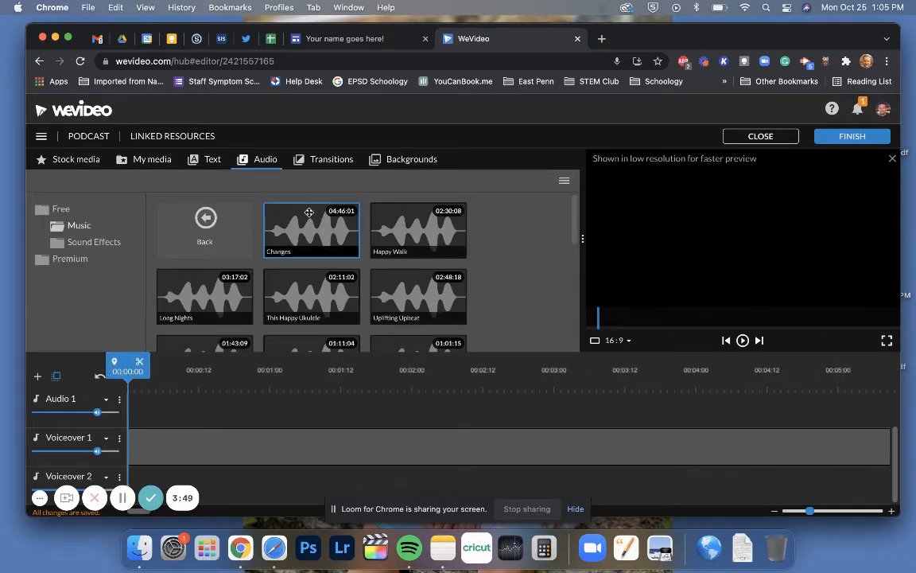
pyautogui.scroll(-10, 309, 211)
pyautogui.scroll(10, 310, 211)
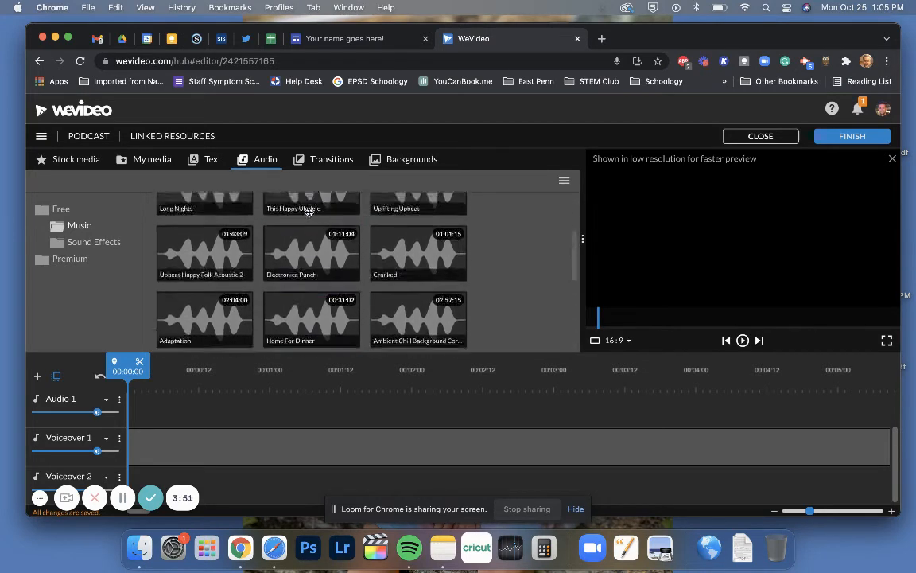
pyautogui.click(112, 243)
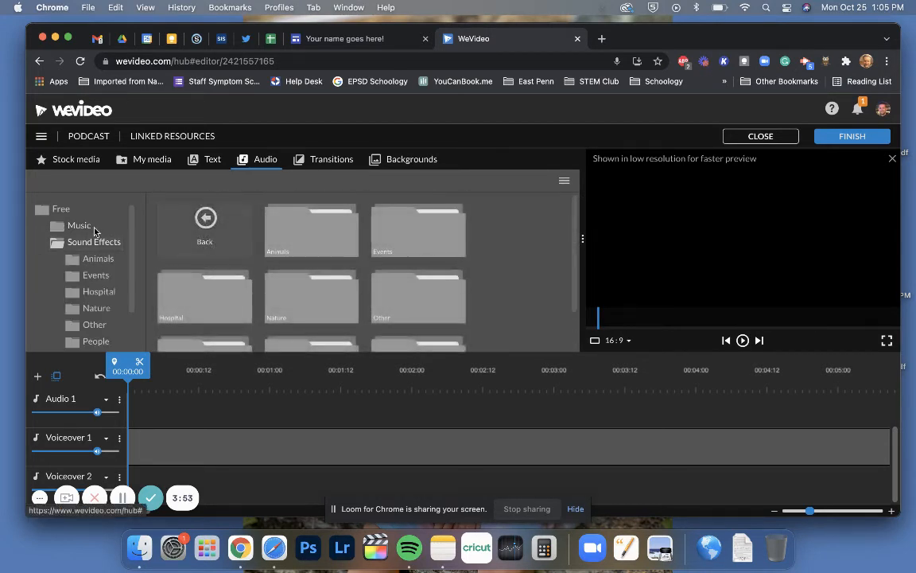
pyautogui.click(83, 227)
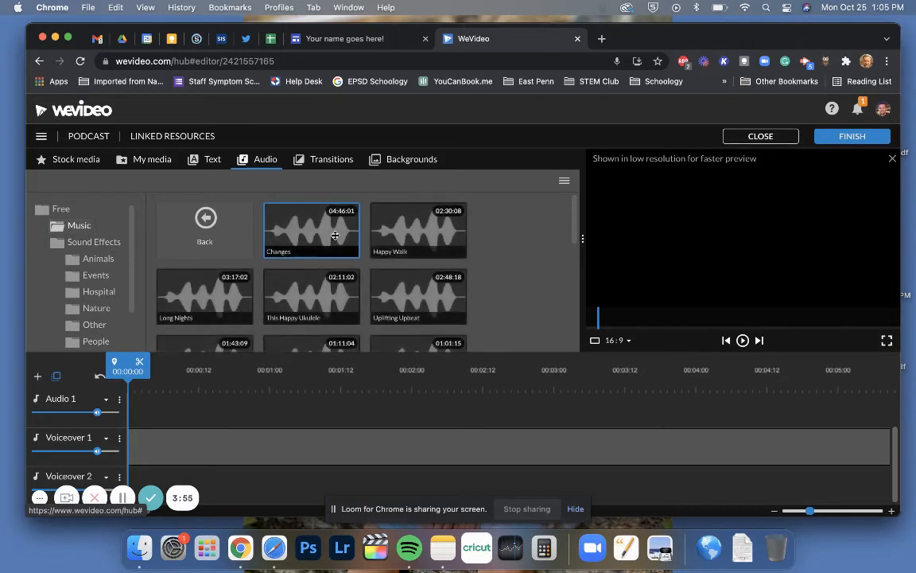
# Preview the free music track Changes and add it to the Audio 1 track at the start of the timeline.
pyautogui.click(290, 230)
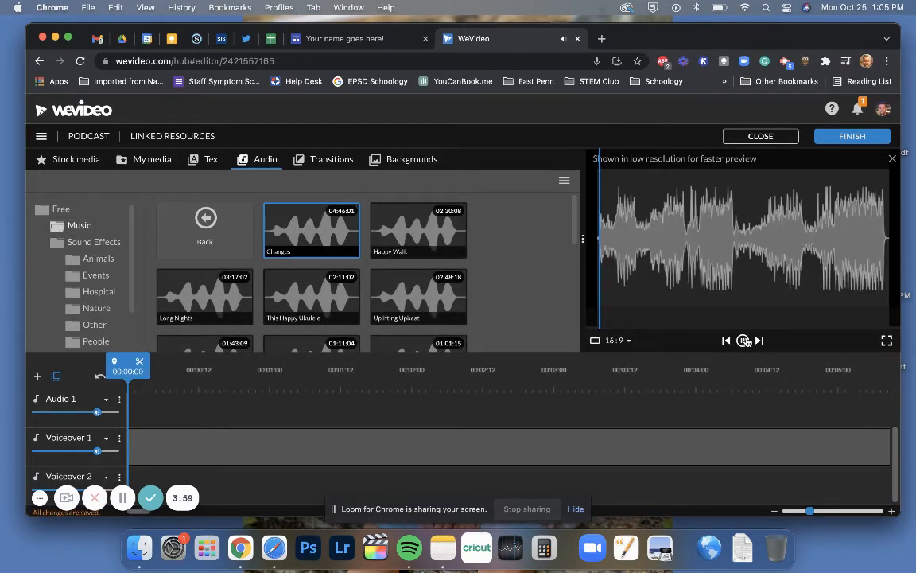
pyautogui.click(743, 340)
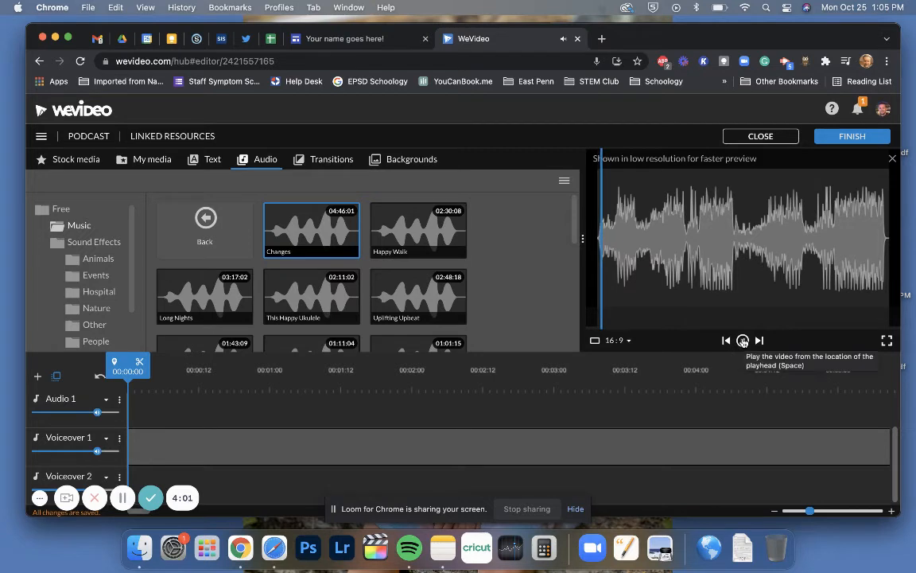
pyautogui.click(743, 340)
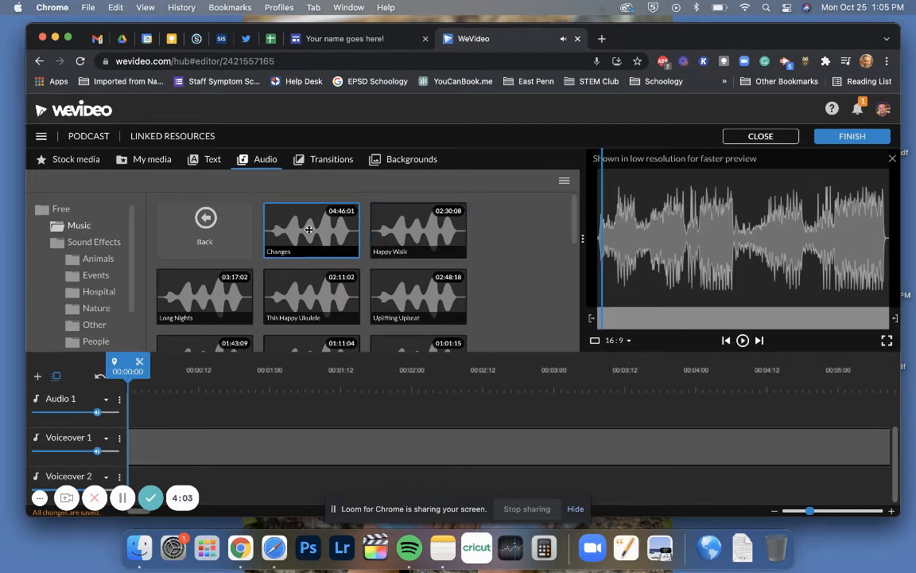
pyautogui.moveTo(308, 230); pyautogui.dragTo(140, 415)
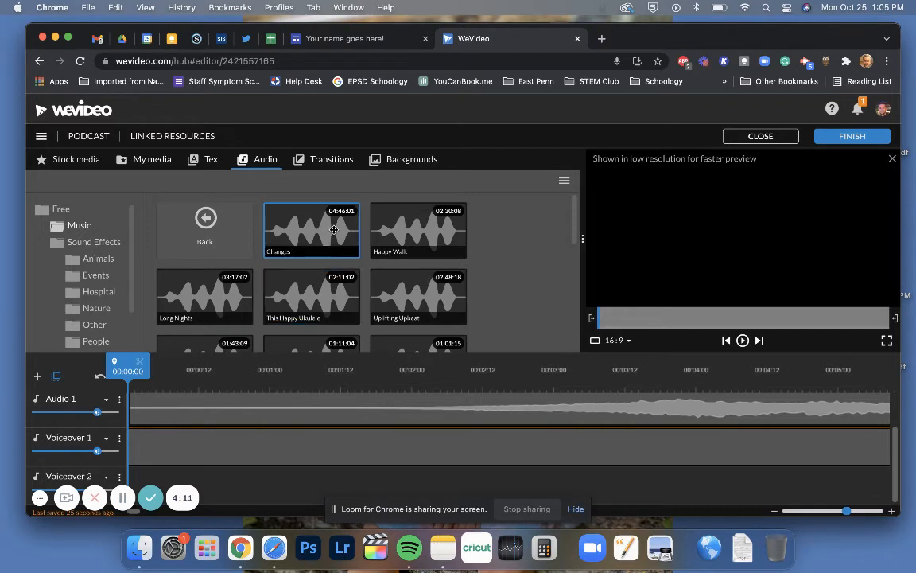
# Trim the end of the Changes music clip on the Audio 1 track to 00:12:22.
pyautogui.hscroll(10, 284, 424)
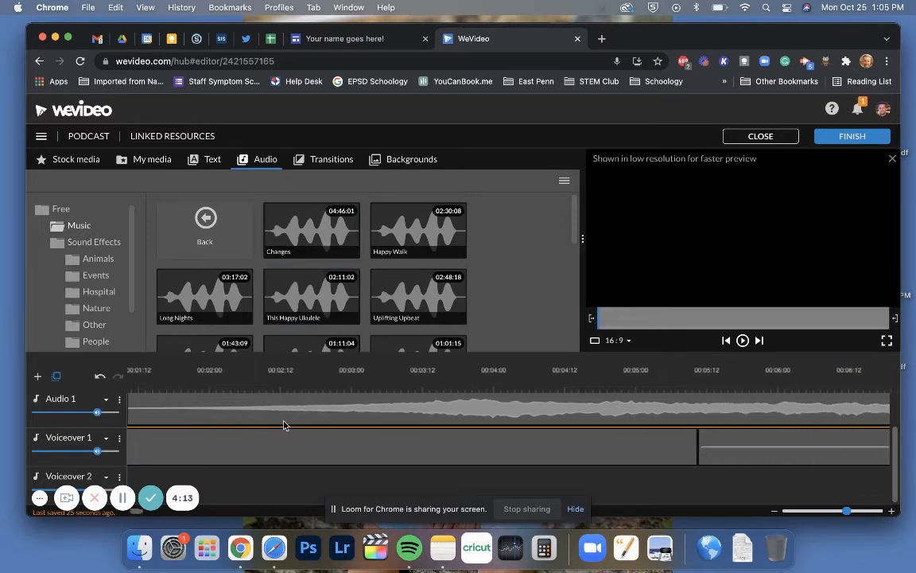
pyautogui.hscroll(15, 284, 424)
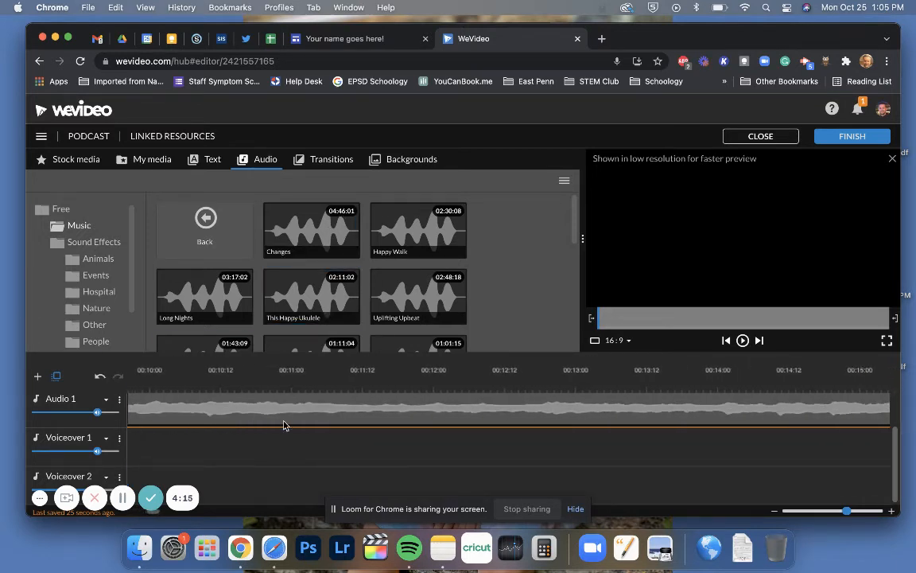
pyautogui.hscroll(15, 284, 424)
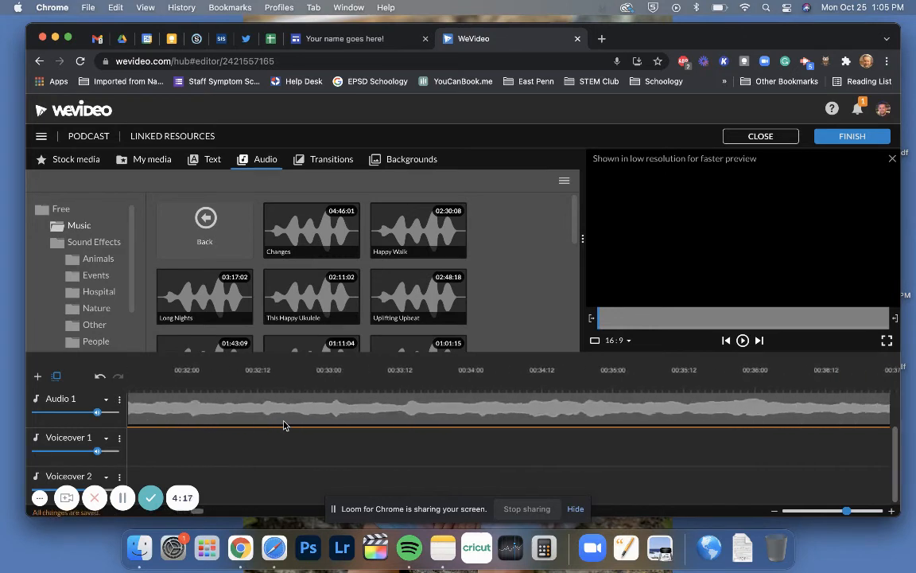
pyautogui.hscroll(15, 284, 424)
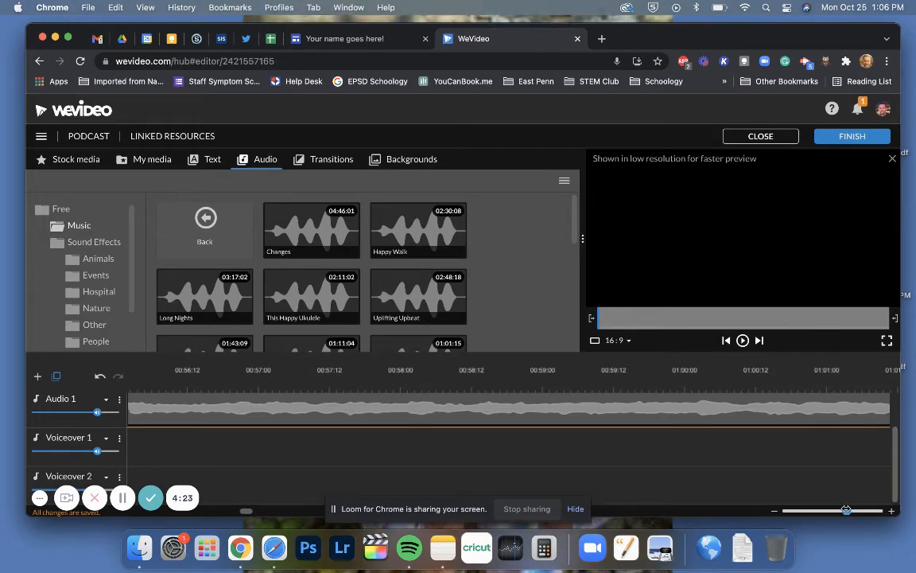
pyautogui.moveTo(846, 510); pyautogui.dragTo(796, 509)
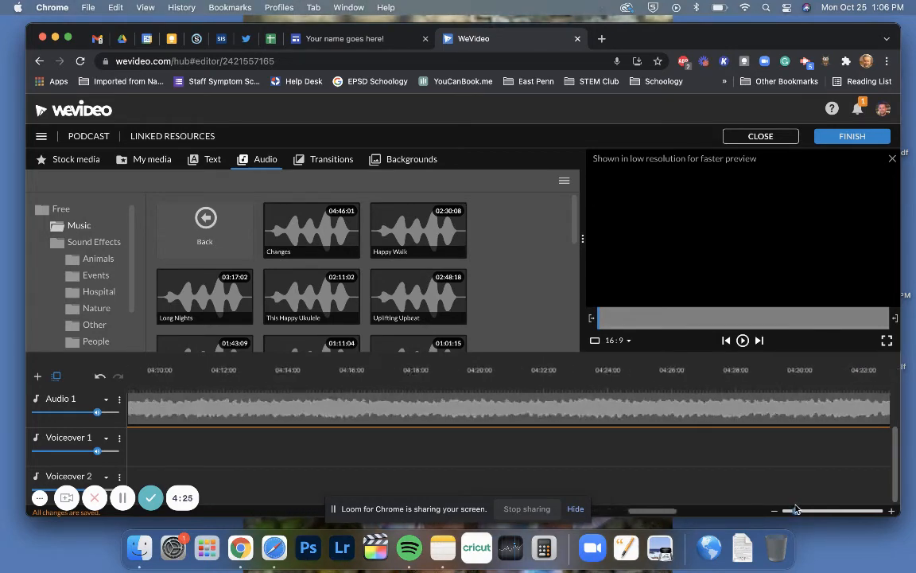
pyautogui.hscroll(-10, 569, 488)
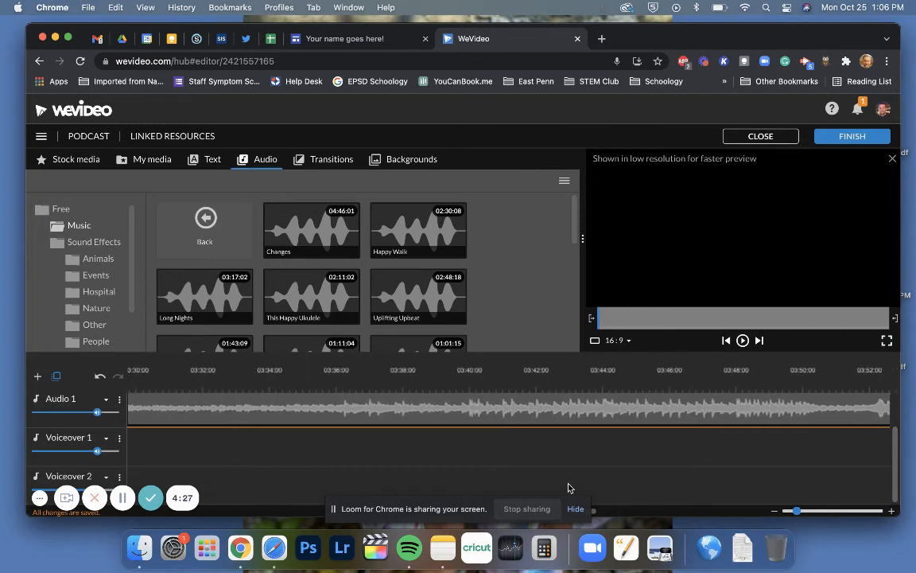
pyautogui.hscroll(6, 568, 487)
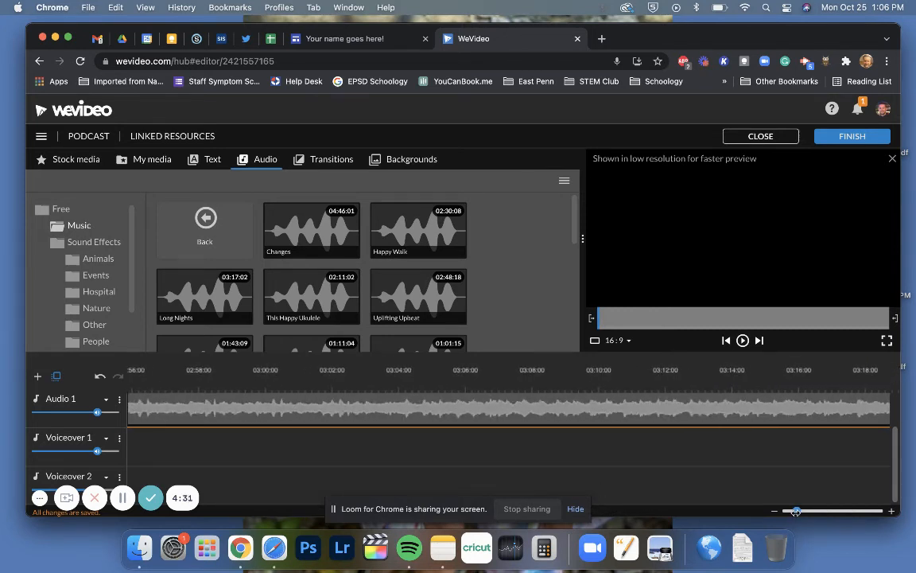
pyautogui.moveTo(800, 511); pyautogui.dragTo(889, 514)
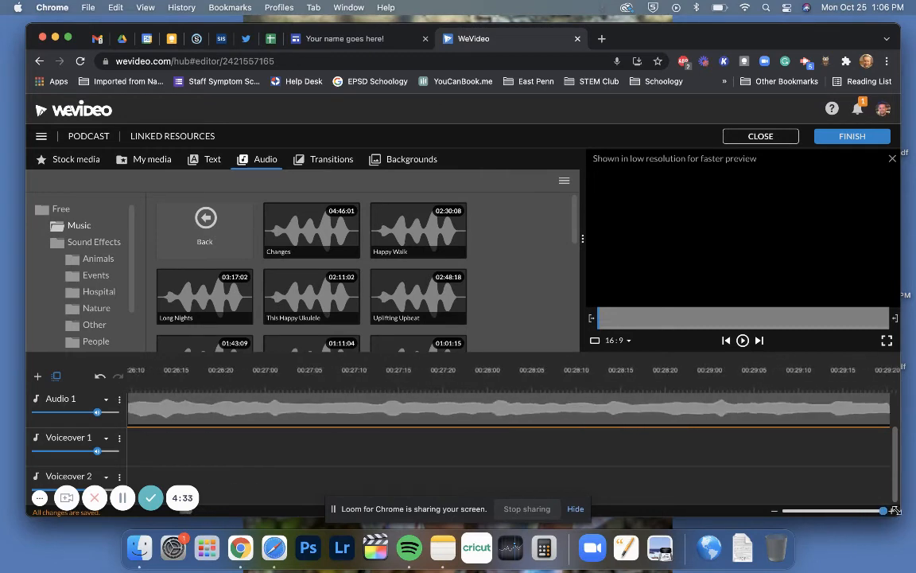
pyautogui.hscroll(5, 525, 461)
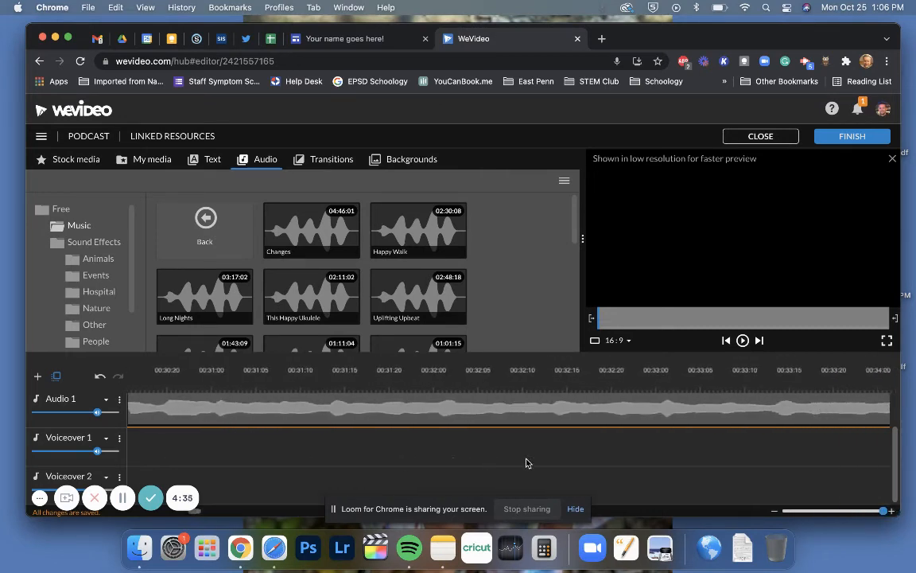
pyautogui.hscroll(-1, 532, 461)
pyautogui.hscroll(1, 781, 517)
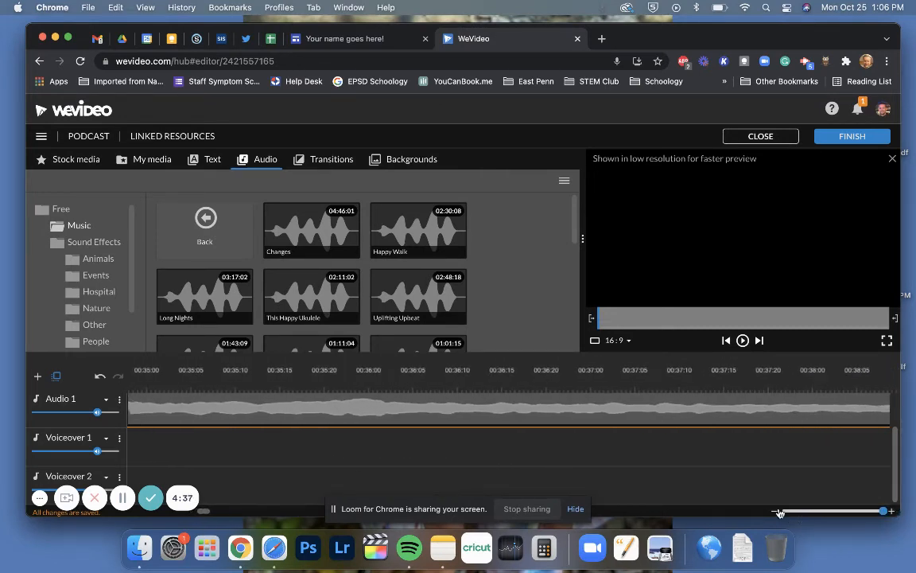
pyautogui.moveTo(882, 510); pyautogui.dragTo(783, 511)
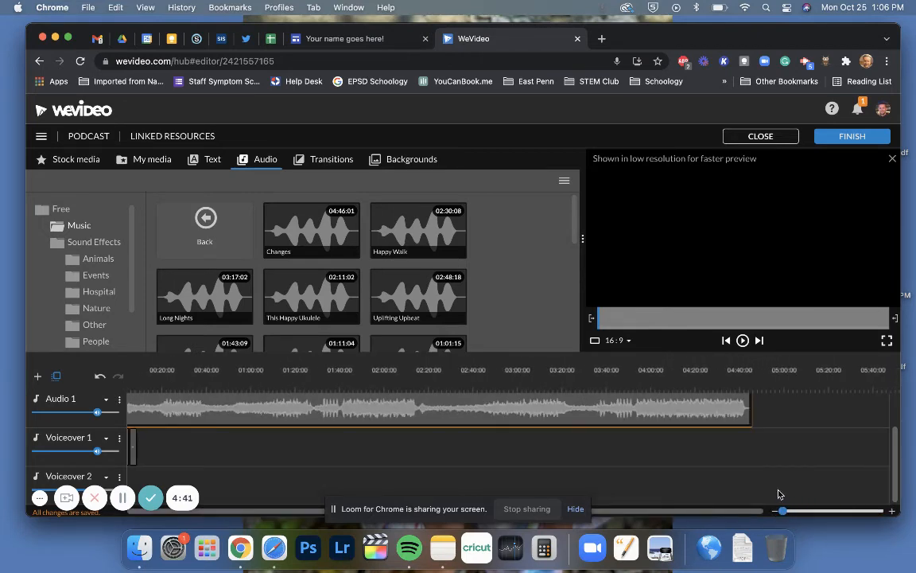
pyautogui.hscroll(-1, 526, 455)
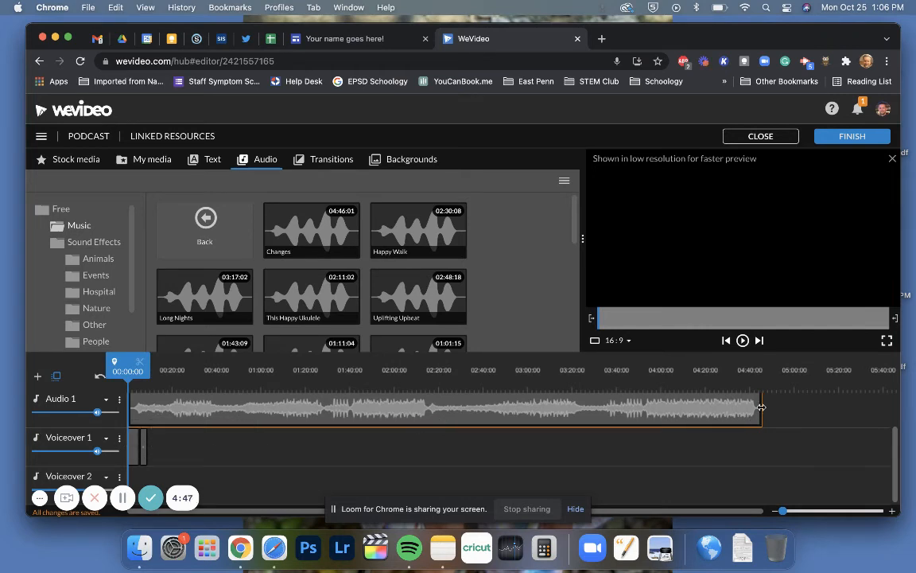
pyautogui.moveTo(761, 407)
pyautogui.mouseDown()
pyautogui.moveTo(159, 404)
pyautogui.moveTo(156, 394)
pyautogui.moveTo(156, 407)
pyautogui.mouseUp()
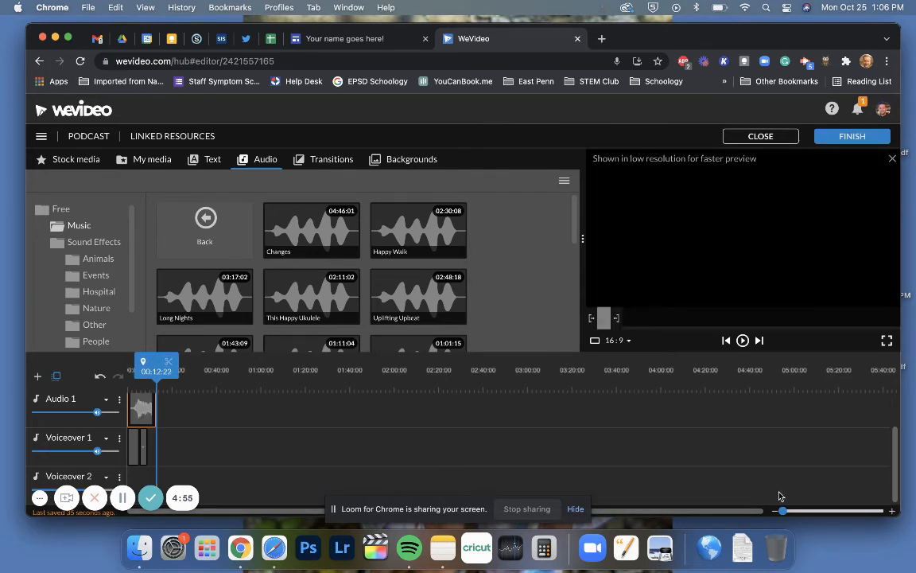
# Set the playhead near the start of the timeline, at 00:00:01, with the music and both voiceover clips in view.
pyautogui.moveTo(784, 511); pyautogui.dragTo(799, 511)
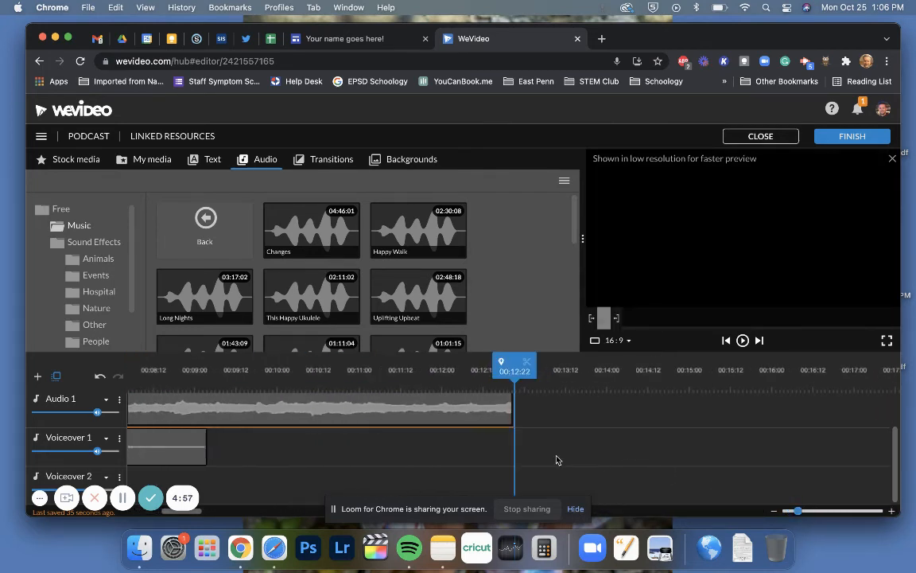
pyautogui.hscroll(-6, 558, 460)
pyautogui.hscroll(-4, 557, 460)
pyautogui.click(129, 379)
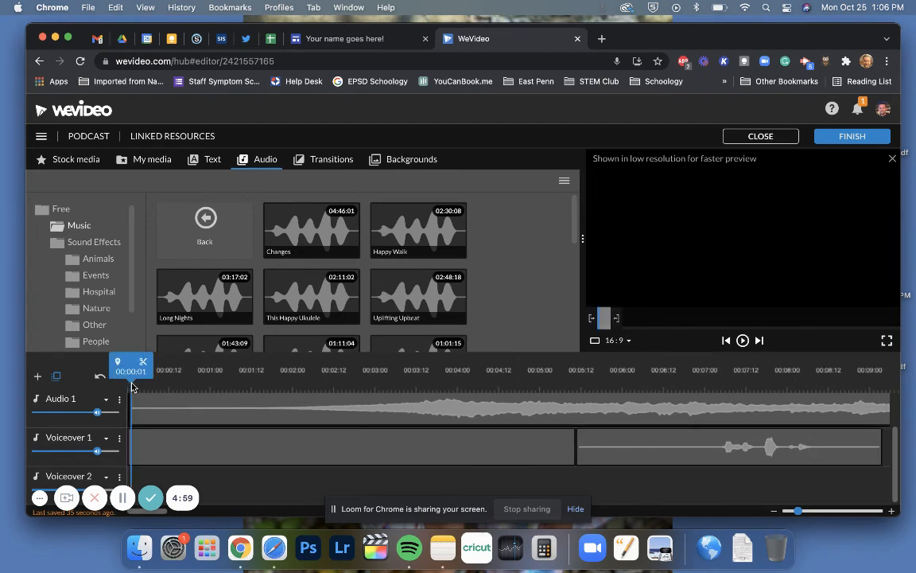
# Preview the music and voiceover mix from 00:00:01 and lower the Audio 1 track volume to less than half of its 100% mark.
pyautogui.click(743, 341)
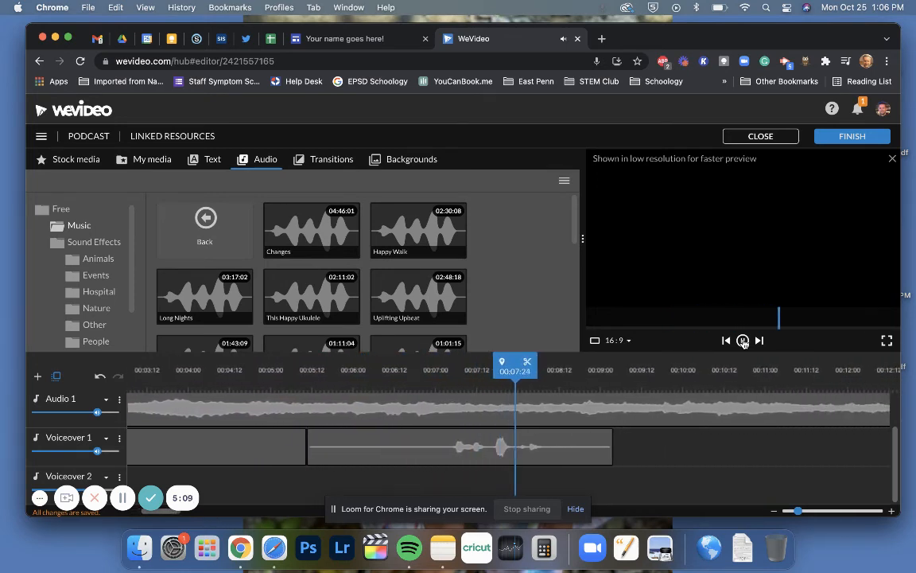
pyautogui.click(743, 341)
pyautogui.hscroll(-8, 422, 489)
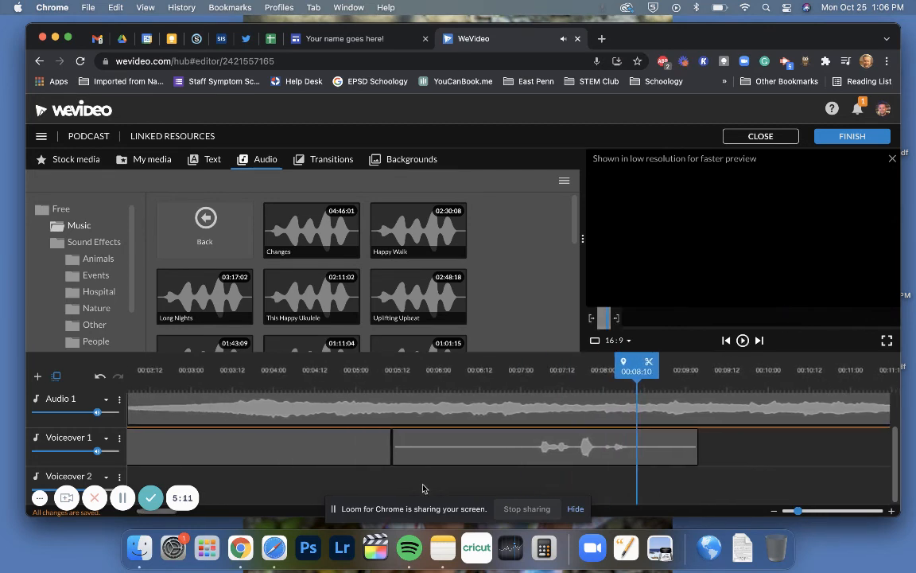
pyautogui.moveTo(98, 412)
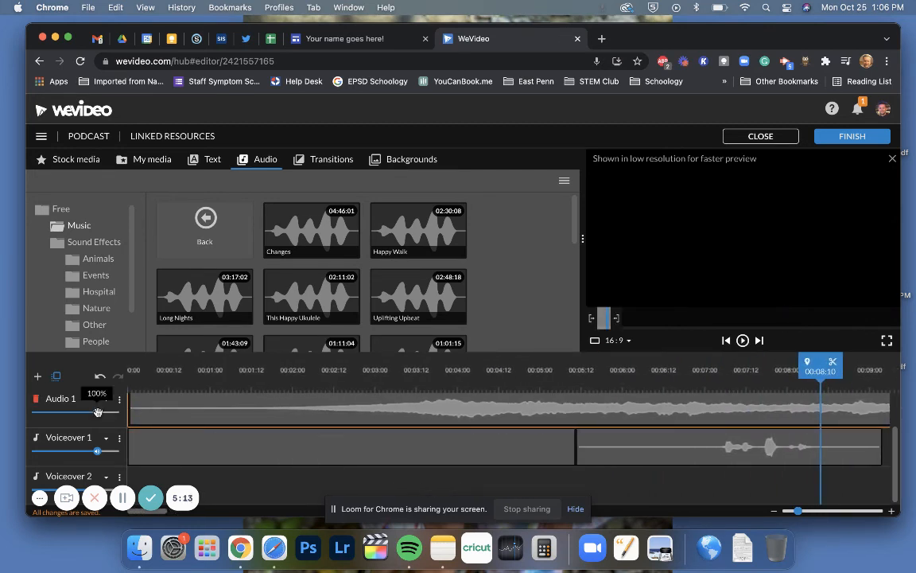
pyautogui.moveTo(96, 412); pyautogui.dragTo(57, 413)
# Replay the mix from 00:00:01 through the second voiceover clip and reduce the Audio 1 track volume slightly further.
pyautogui.click(128, 370)
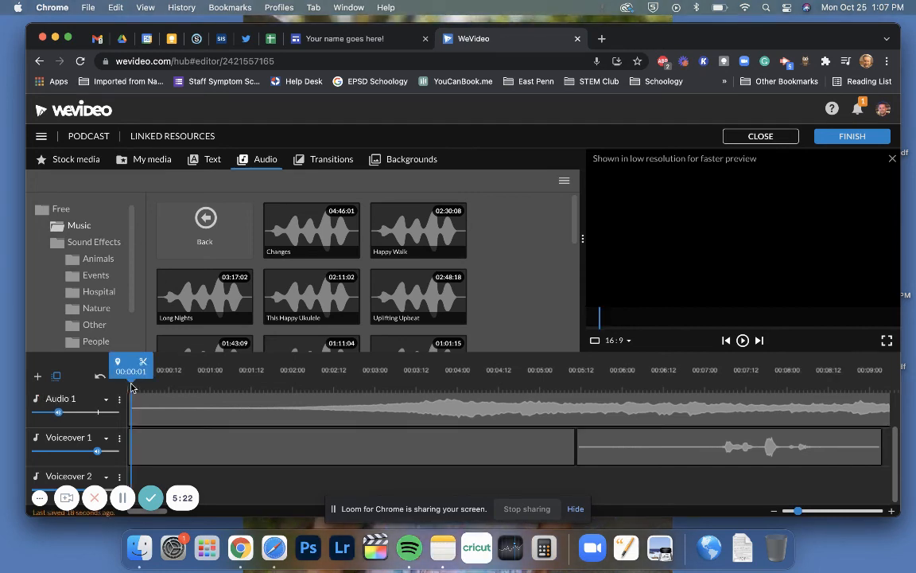
pyautogui.click(743, 341)
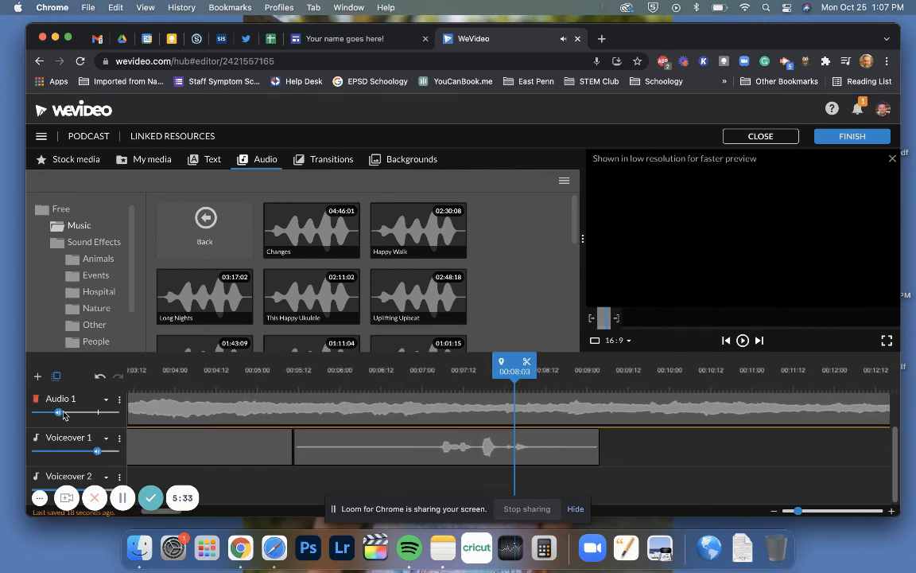
pyautogui.moveTo(57, 413)
pyautogui.moveTo(57, 413); pyautogui.dragTo(51, 415)
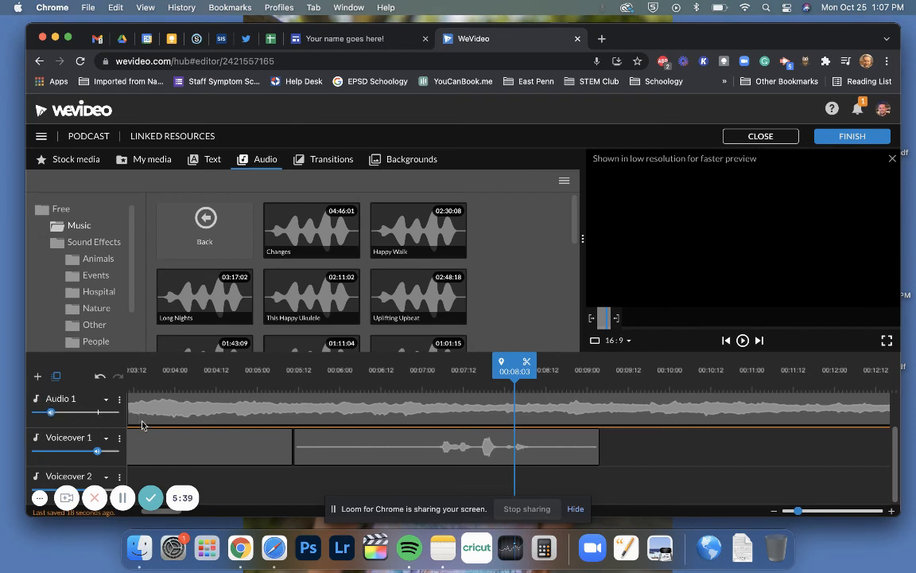